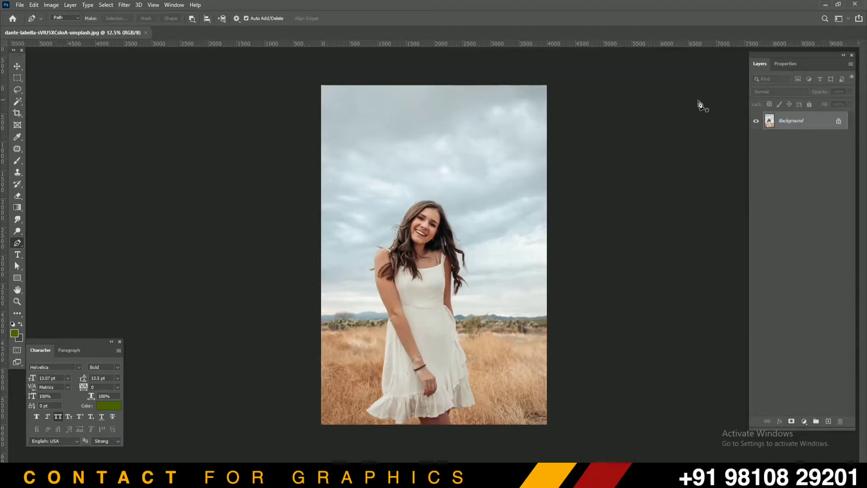
- Convert the Background layer to a smart object and open its contents for editing
right_click(793, 119)
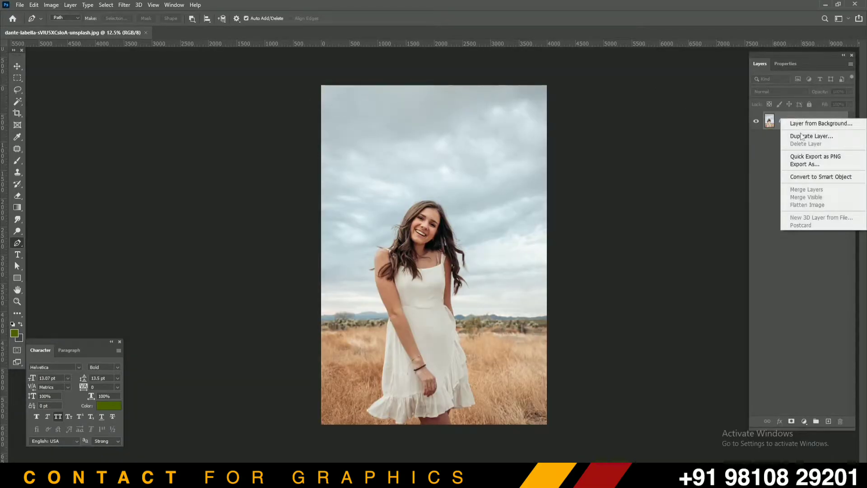
click(806, 177)
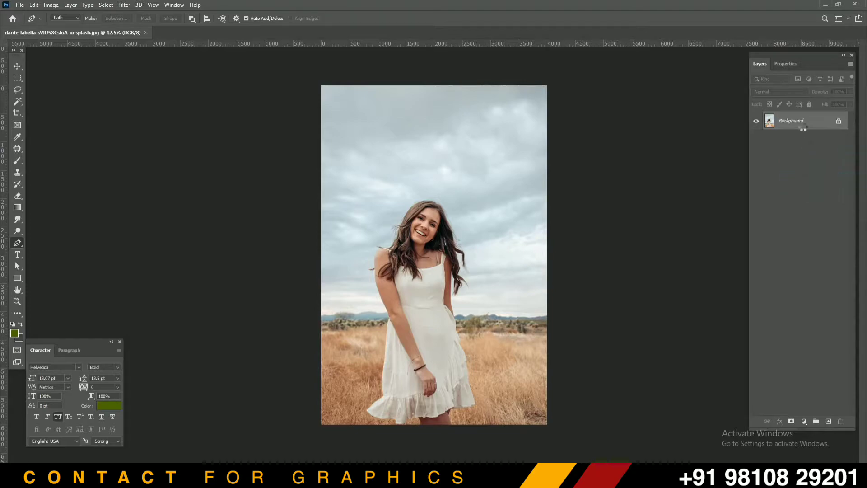
click(789, 64)
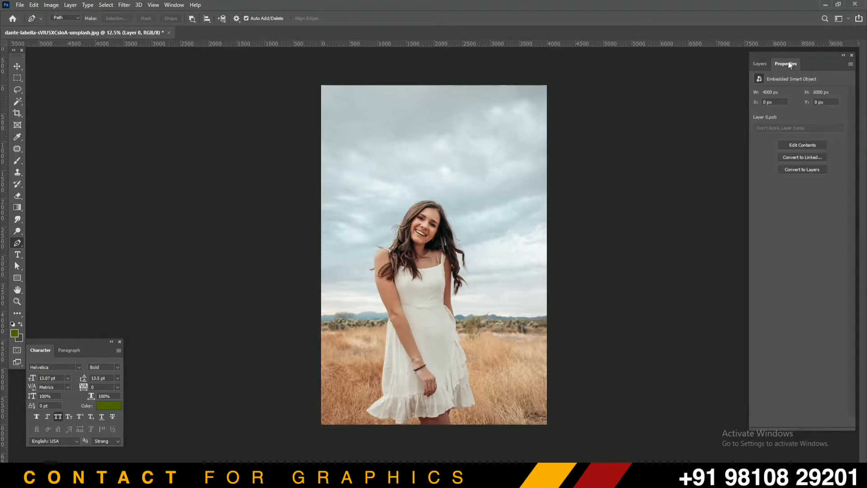
click(796, 145)
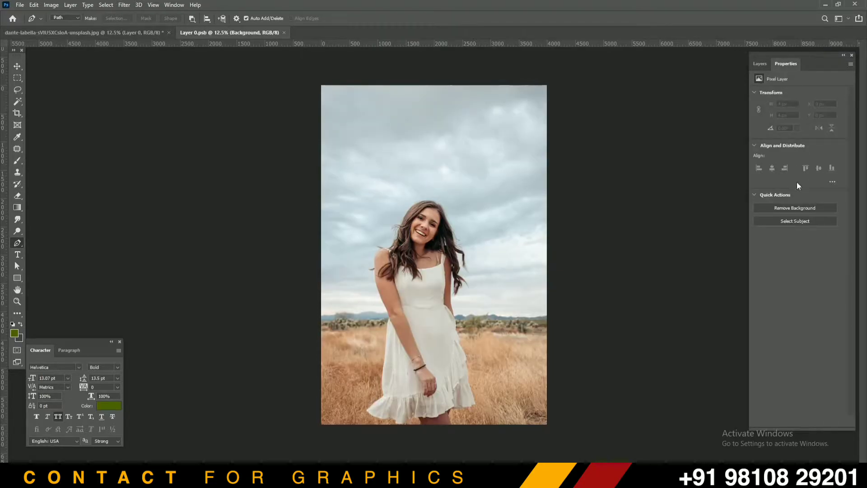
- Remove the background around the woman with the Remove Background quick action and bring up the layer list
click(797, 209)
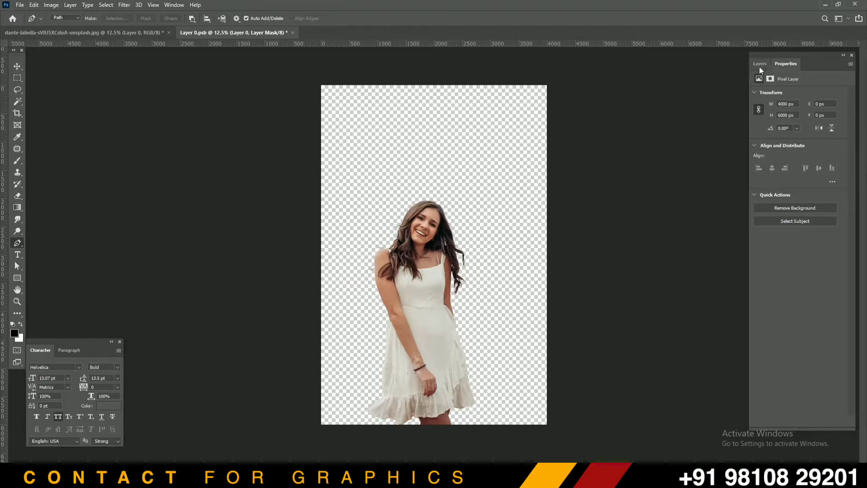
click(760, 64)
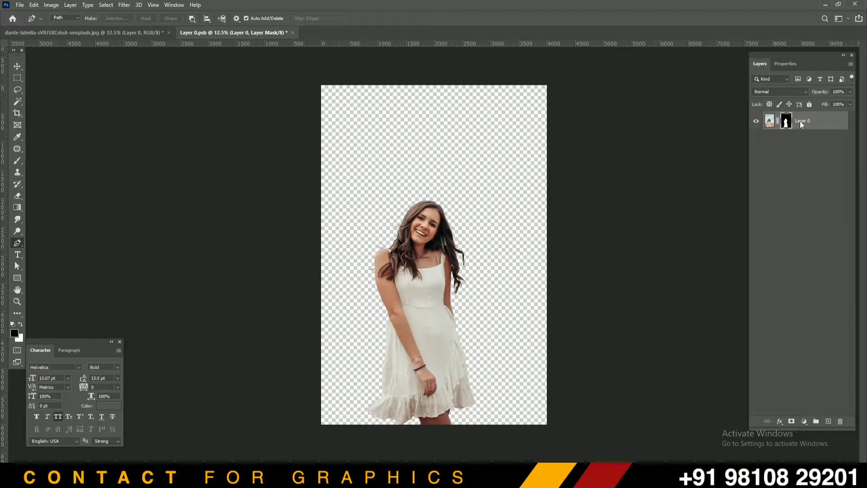
key(ctrl+j)
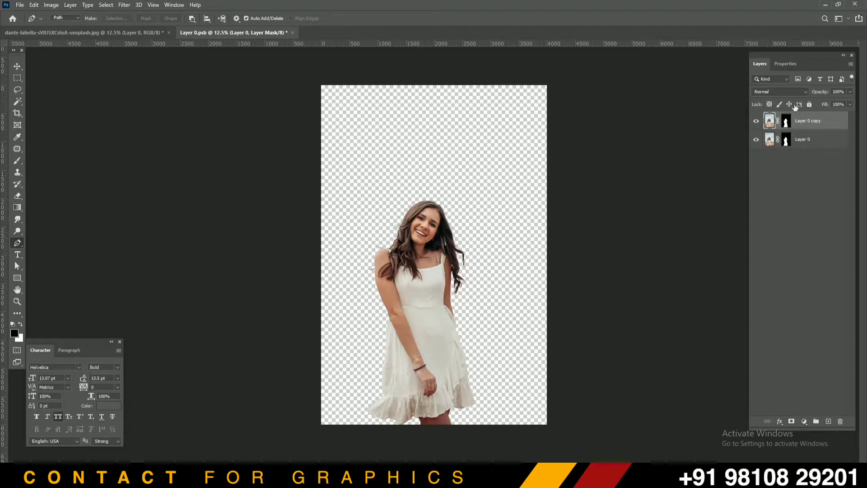
key(j)
key(ctrl+z)
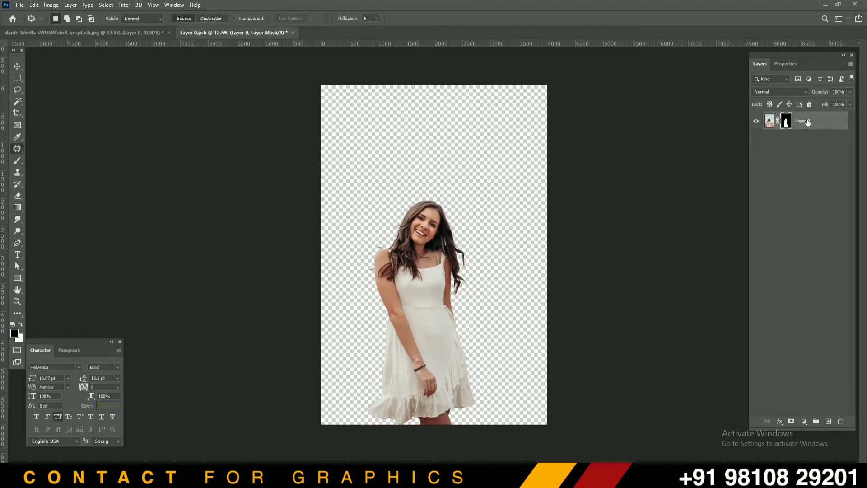
- Duplicate the masked layer of the woman
drag(807, 123, 827, 422)
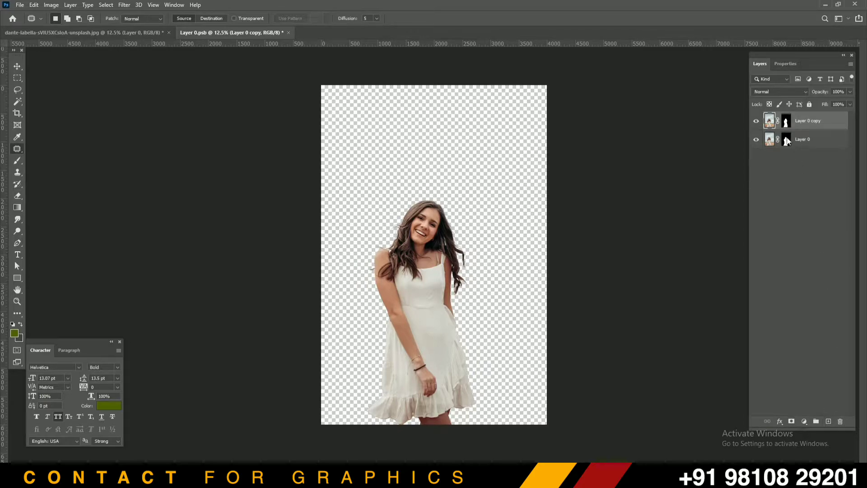
click(787, 140)
double_click(786, 140)
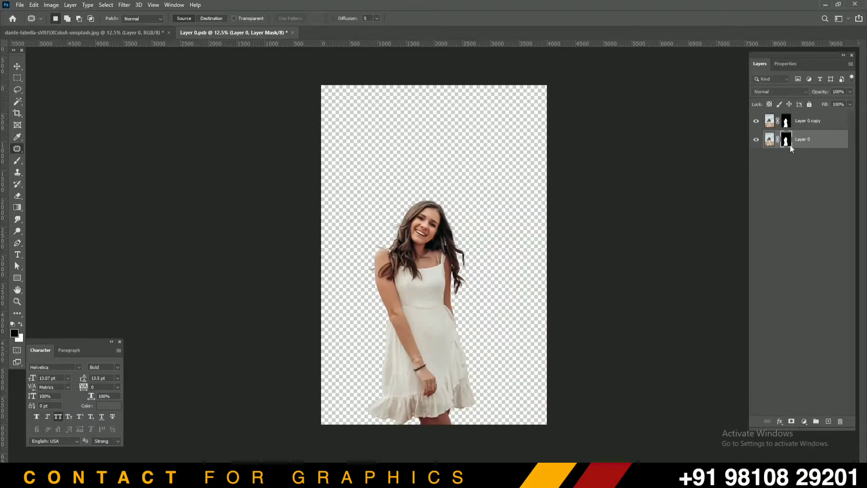
right_click(788, 140)
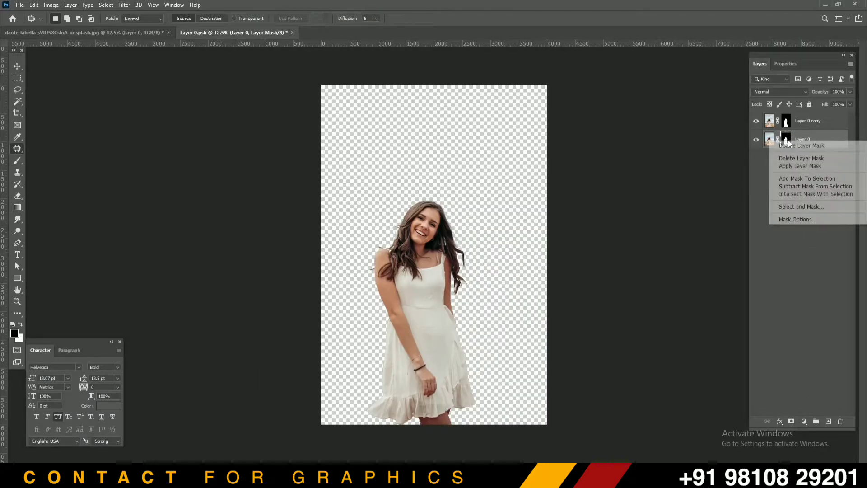
click(791, 166)
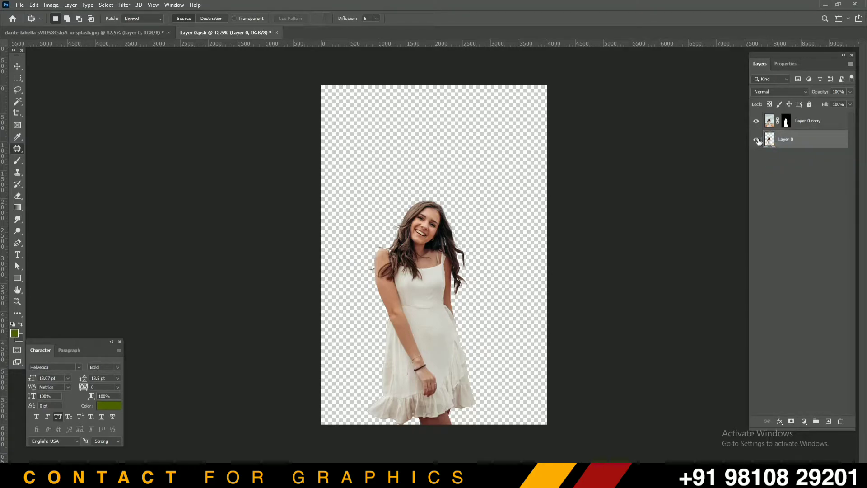
key(ctrl+z)
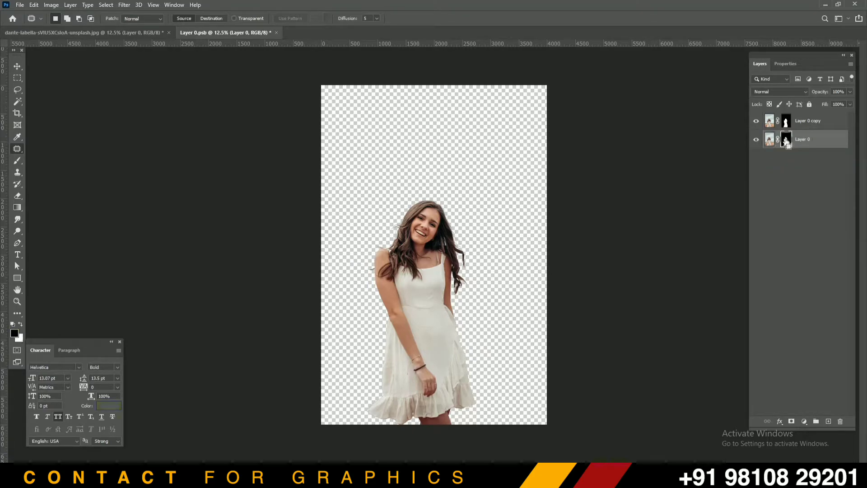
- Delete the layer mask from the lower layer, Layer 0, and hide that layer
right_click(788, 141)
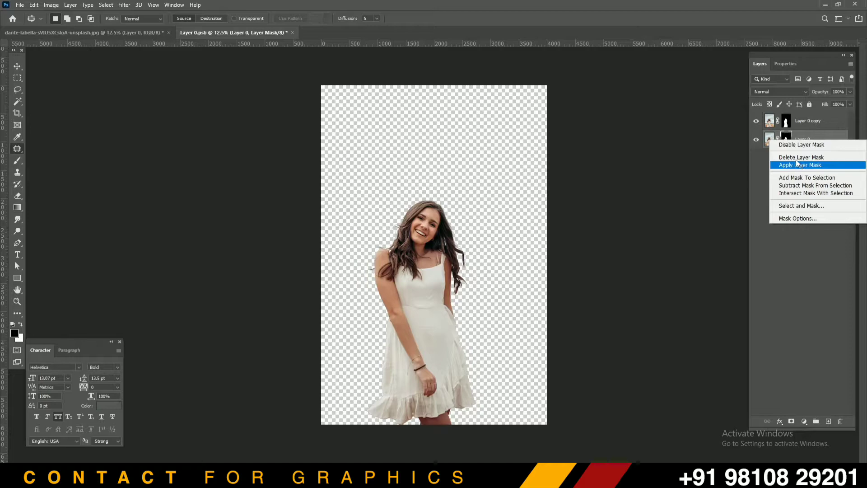
click(796, 158)
click(757, 140)
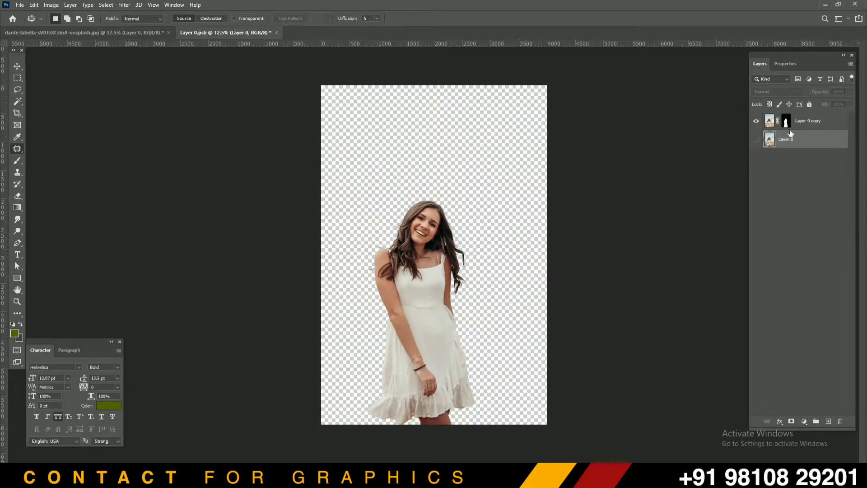
- Refine the mask of Layer 0 copy in Select and Mask with Smart Radius on and a radius of 11 px, output to Layer Mask
click(786, 121)
double_click(786, 121)
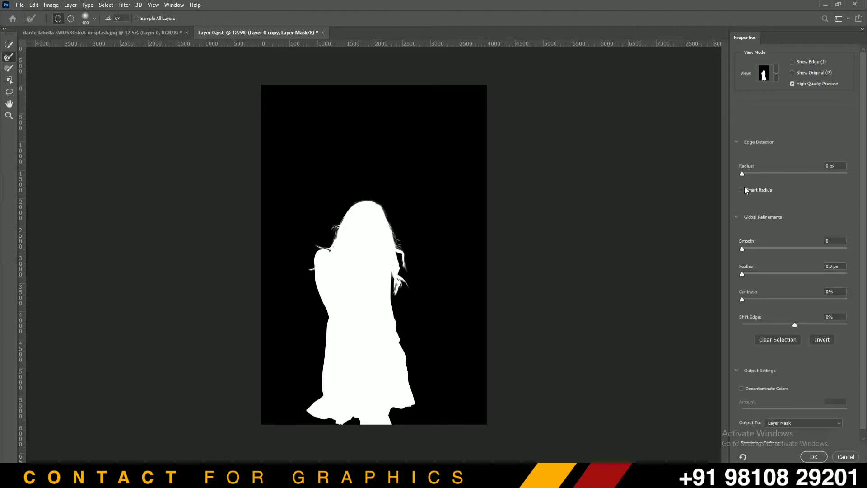
click(742, 190)
click(742, 185)
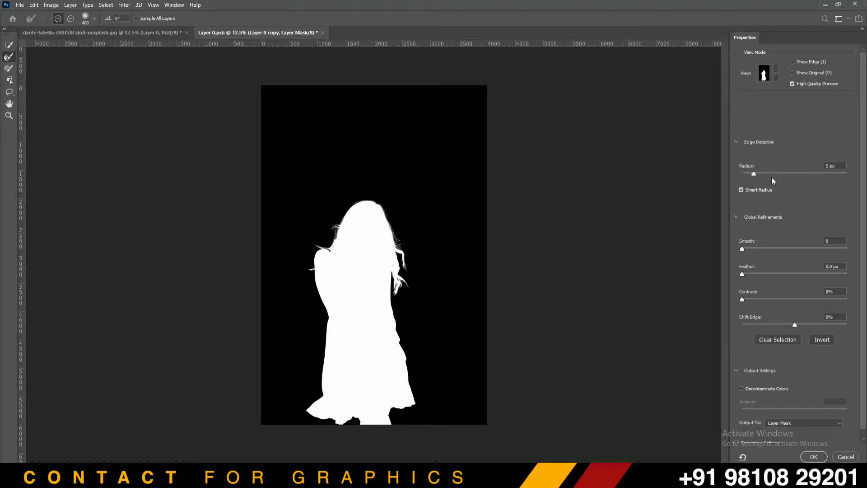
drag(791, 176, 809, 178)
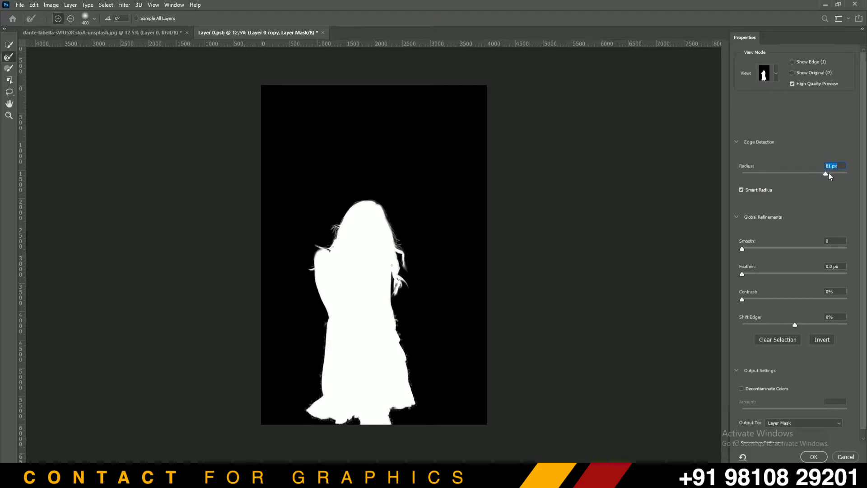
drag(829, 173, 786, 172)
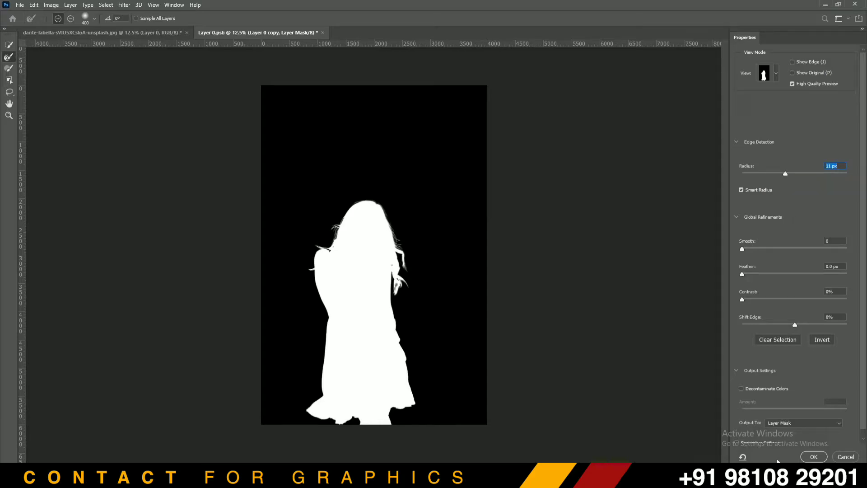
click(816, 457)
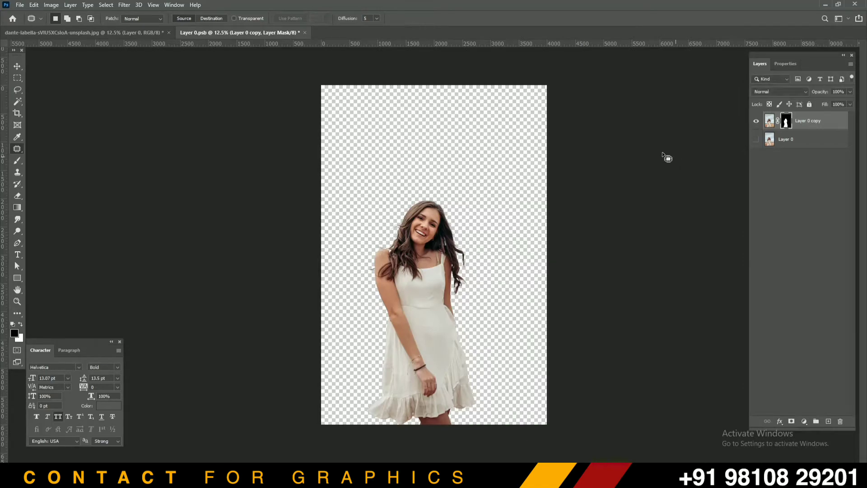
- Show the unmasked photo on Layer 0 and hide the masked Layer 0 copy
key(ctrl+plus)
key(ctrl+plus)
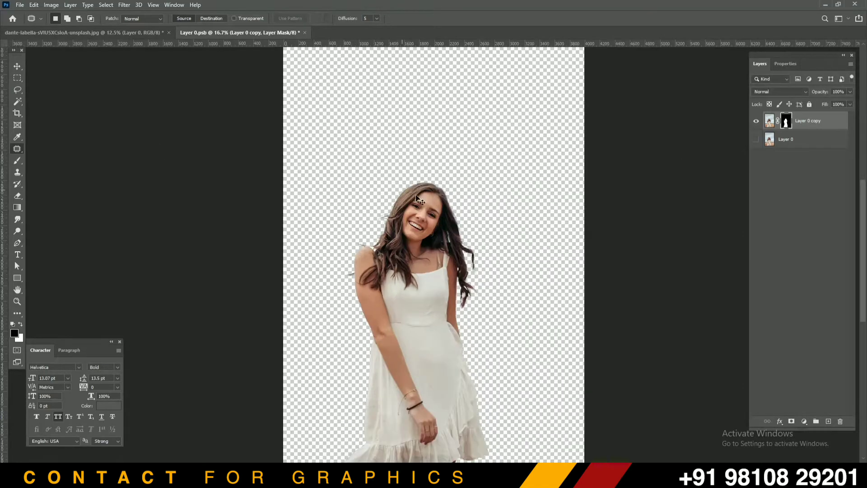
drag(437, 168, 403, 25)
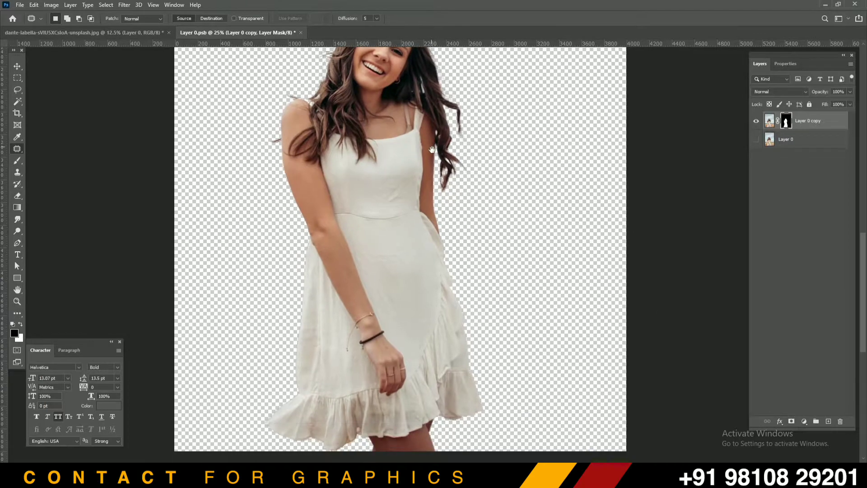
click(17, 66)
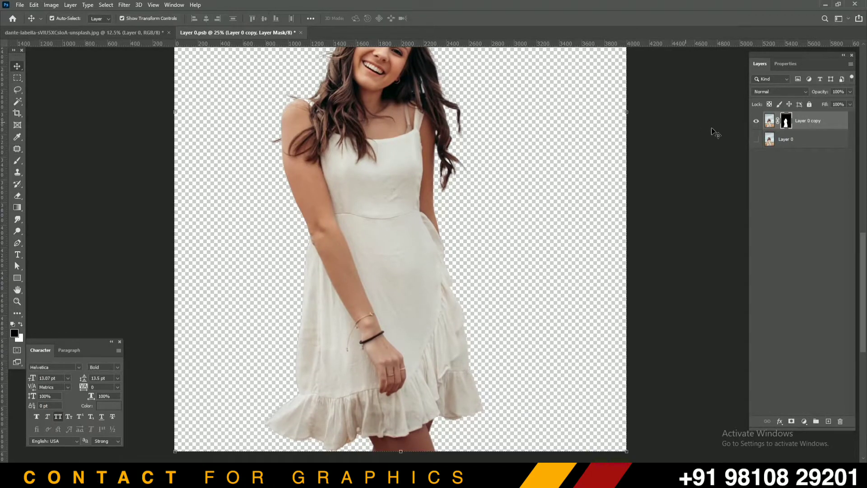
click(806, 139)
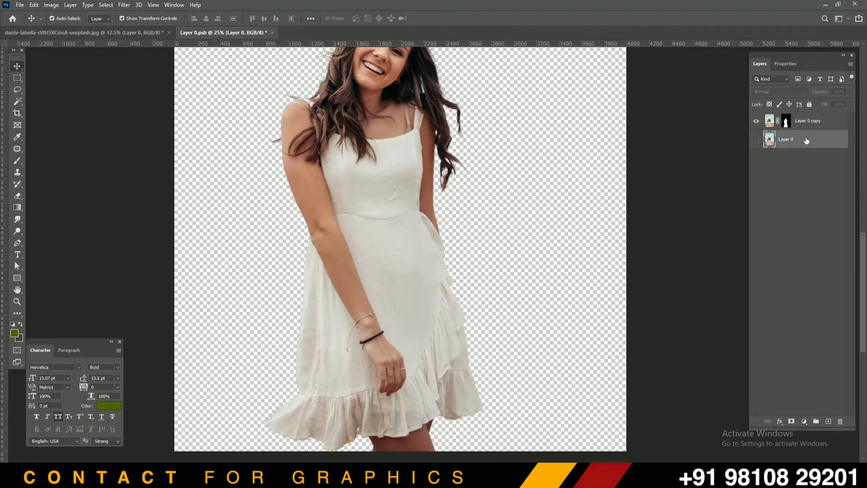
click(756, 140)
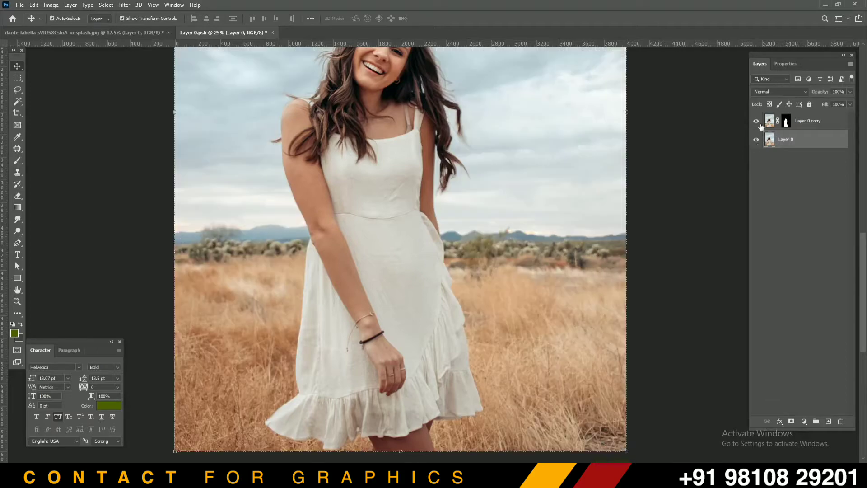
click(757, 121)
- Add a new layer between the photo and the masked copy and enter the text "Dream" on it
click(829, 421)
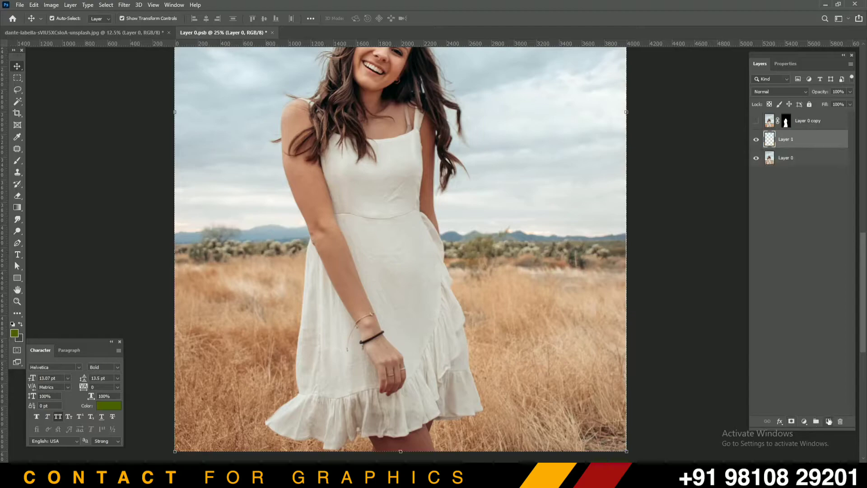
drag(421, 147, 445, 259)
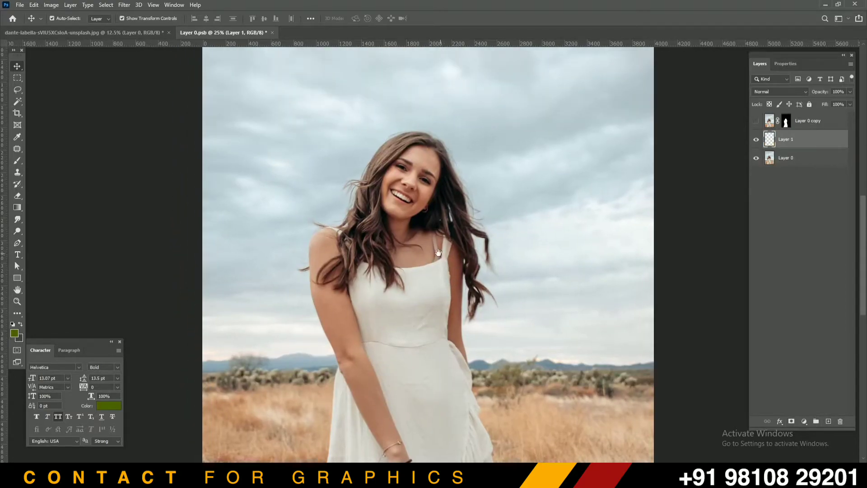
key(t)
click(292, 324)
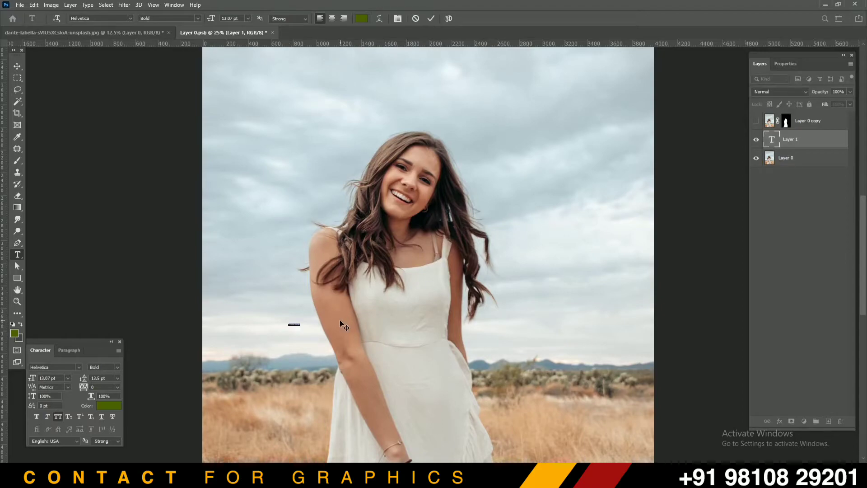
key(BackSpace)
key(BackSpace)
key(BackSpace)
key(BackSpace)
click(18, 70)
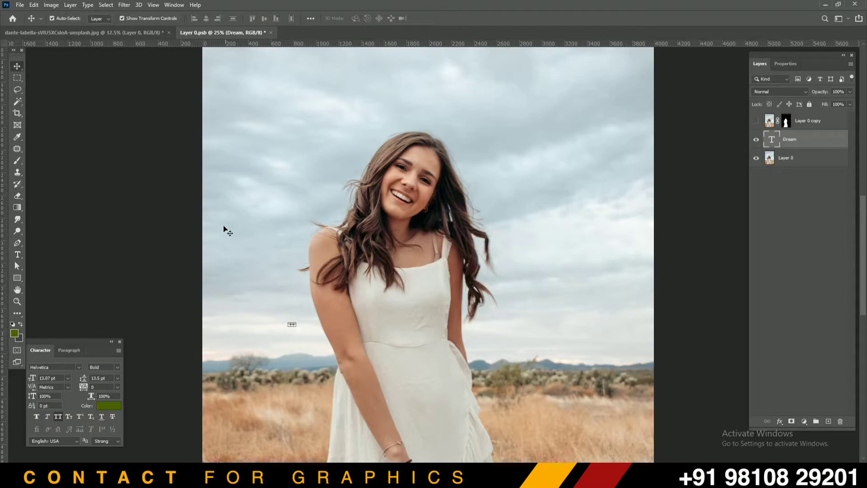
- Enlarge the DREAM text to about 843 pt, place it across the woman's face and hair, and save the smart object contents
drag(298, 319, 616, 139)
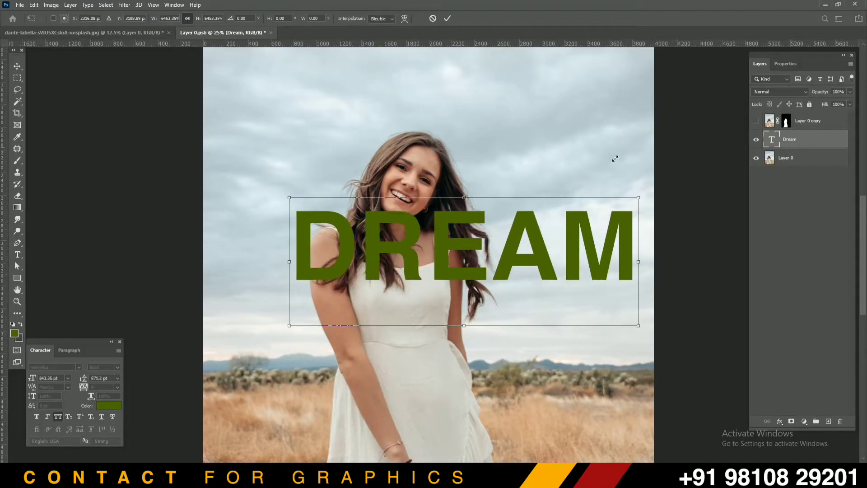
drag(581, 267, 537, 223)
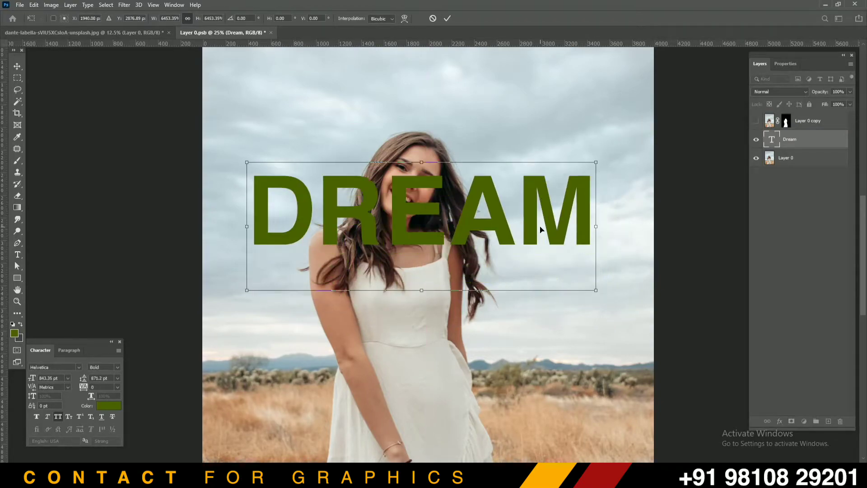
key(Return)
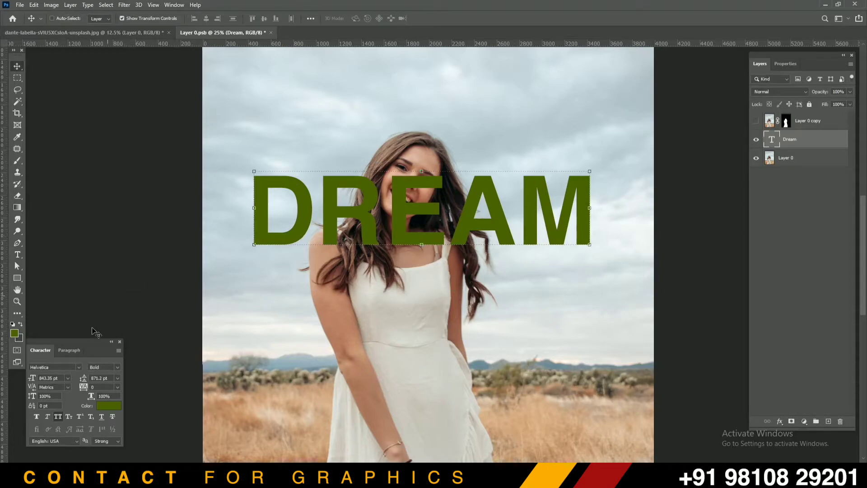
key(ctrl+s)
- Set the font style of the DREAM text to Bold, moving the character settings higher up beside the photo
drag(72, 340, 98, 208)
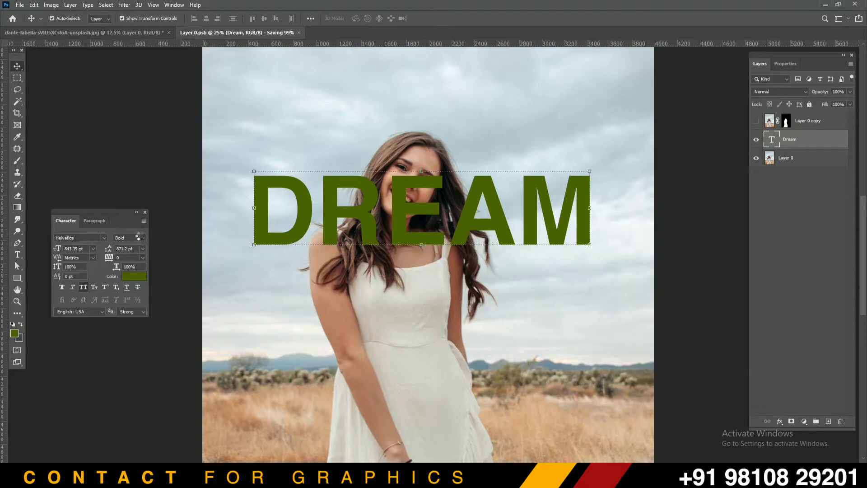
click(140, 236)
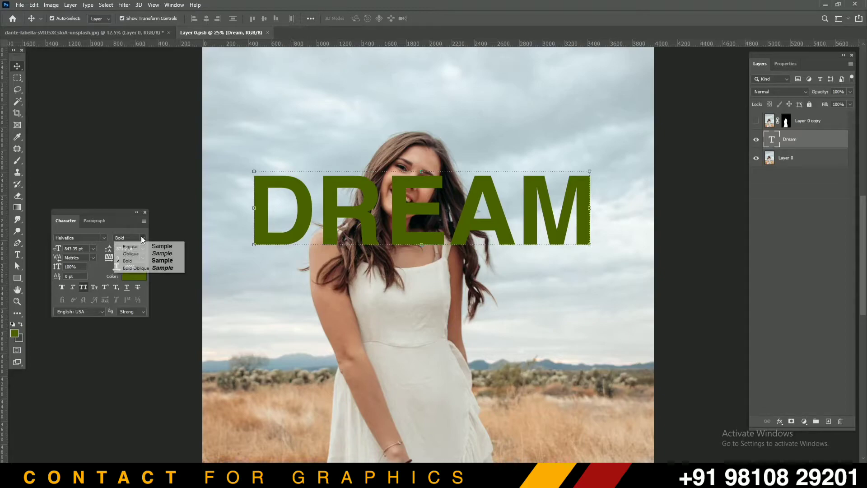
click(137, 262)
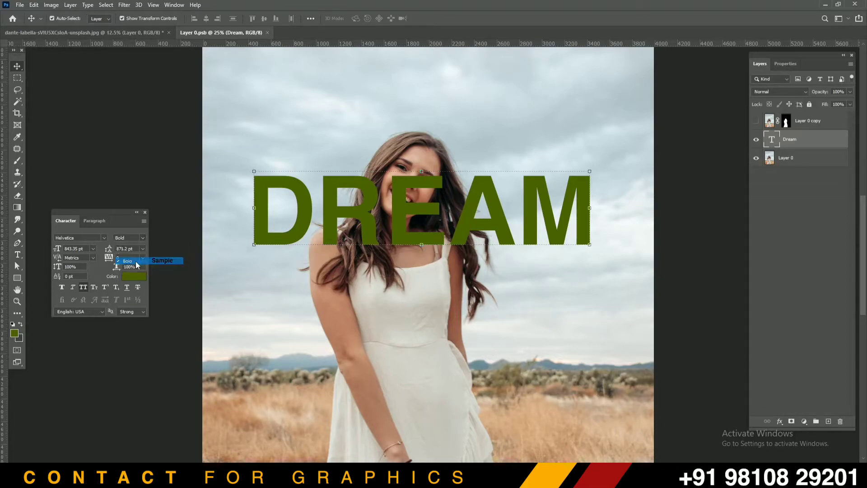
- Apply Faux Bold to the DREAM text and centre it horizontally on the canvas
click(63, 287)
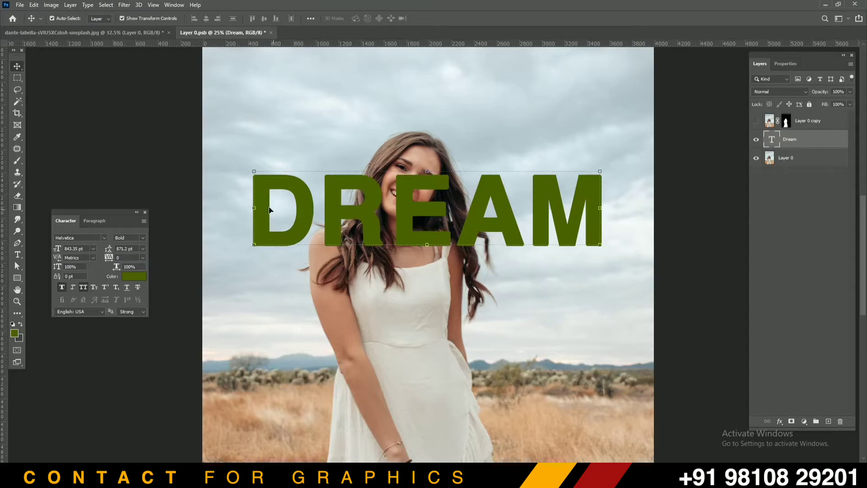
key(ctrl+a)
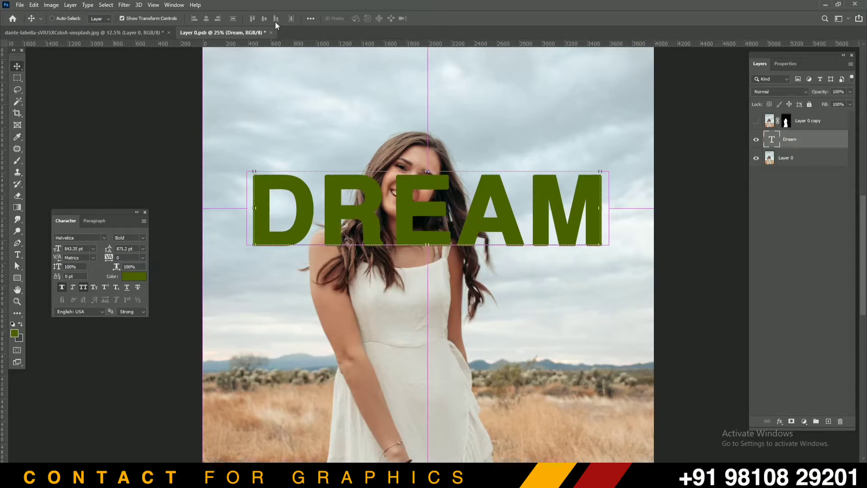
click(206, 19)
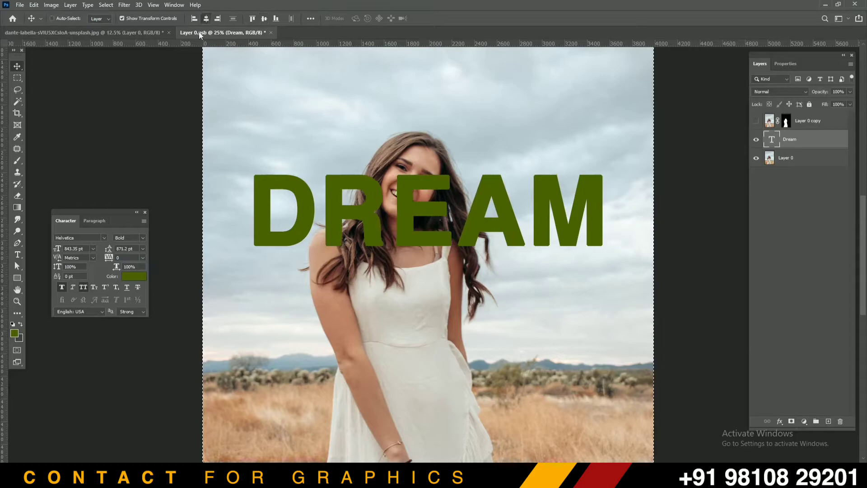
key(ctrl+d)
click(130, 111)
drag(416, 210, 404, 171)
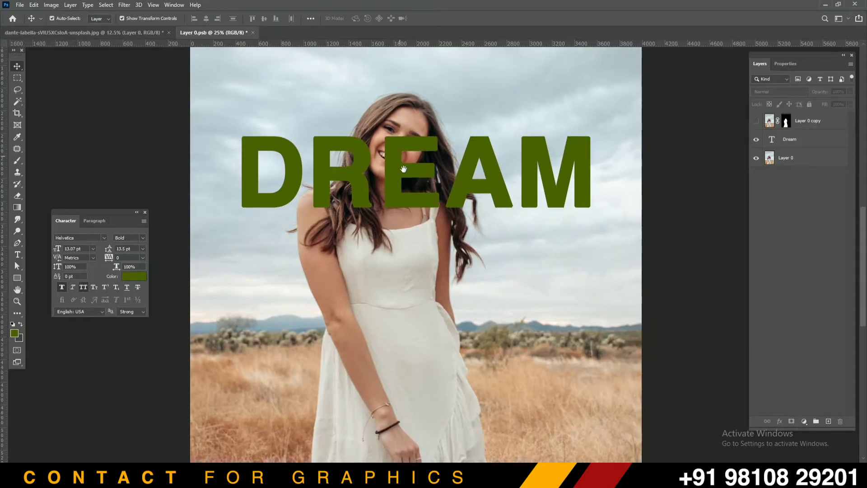
- Break the DREAM text after the E so it runs on two lines, DRE above AM
click(394, 153)
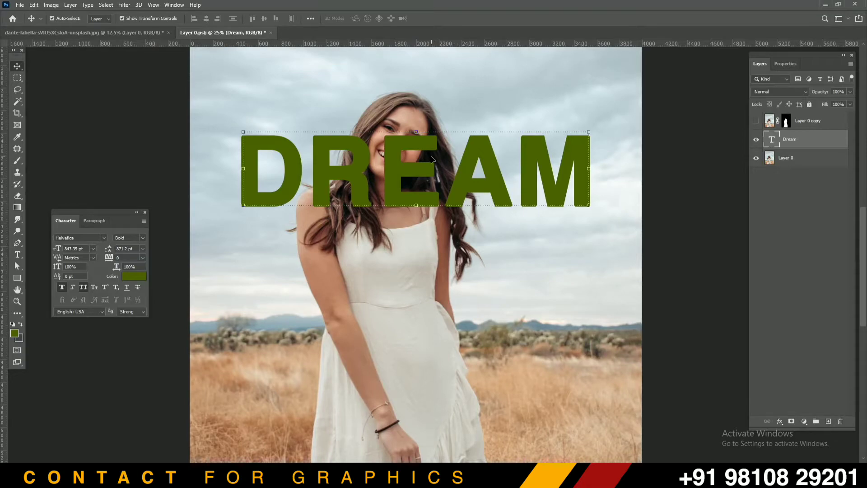
drag(467, 162, 483, 219)
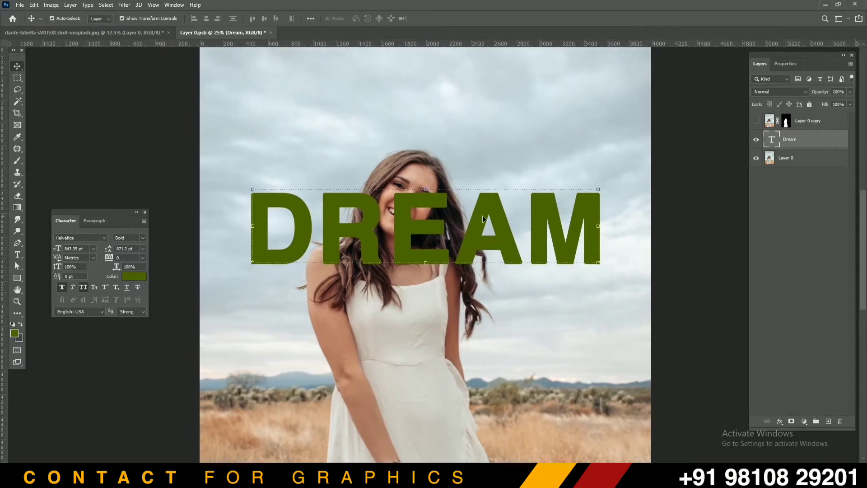
key(t)
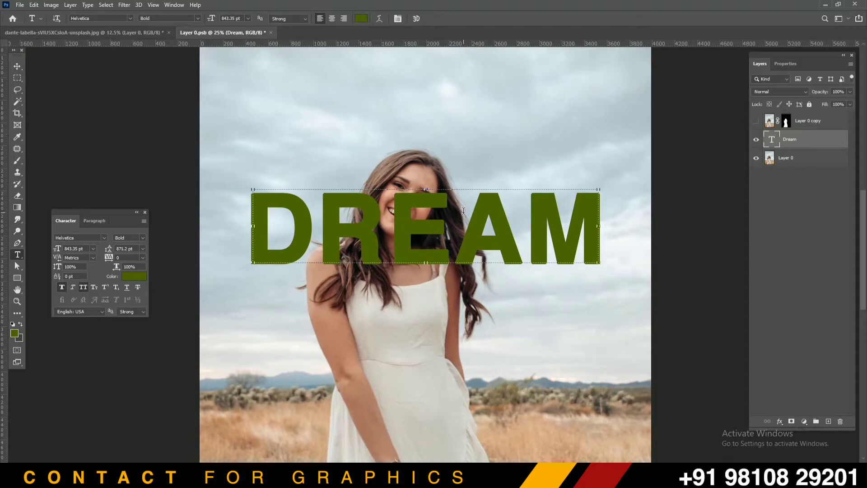
click(463, 210)
key(Return)
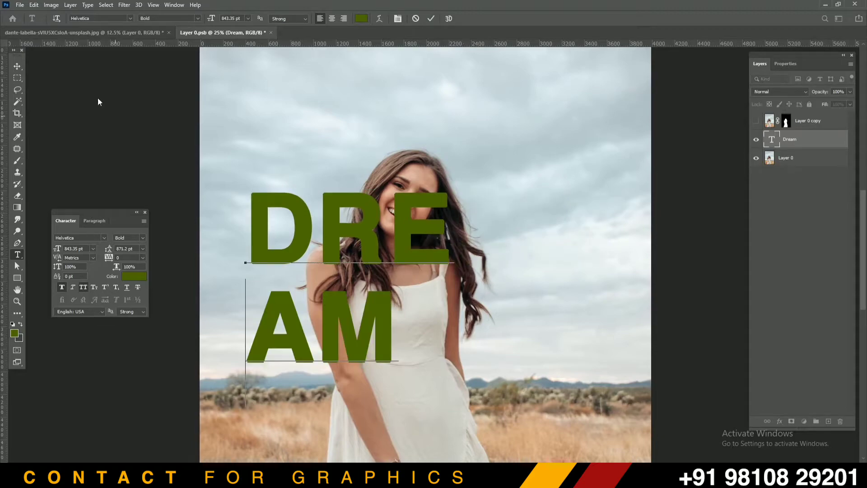
click(17, 66)
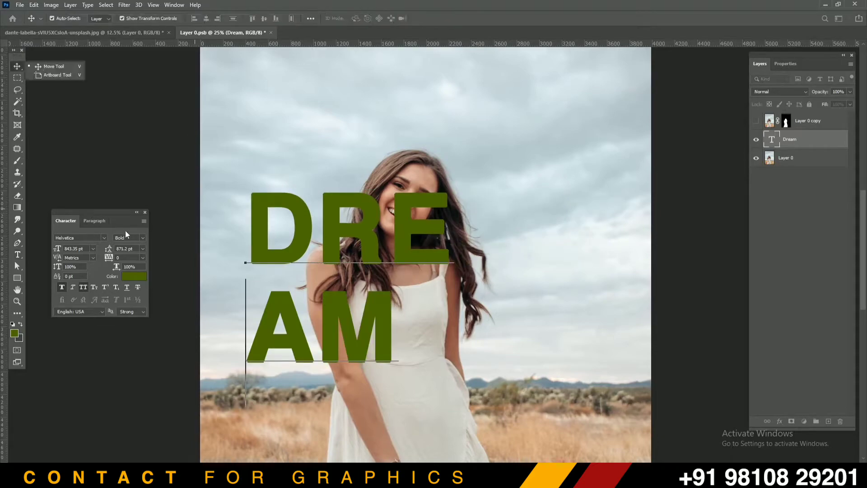
- Set the two-line text to centred paragraph alignment and centre it horizontally on the canvas
click(93, 221)
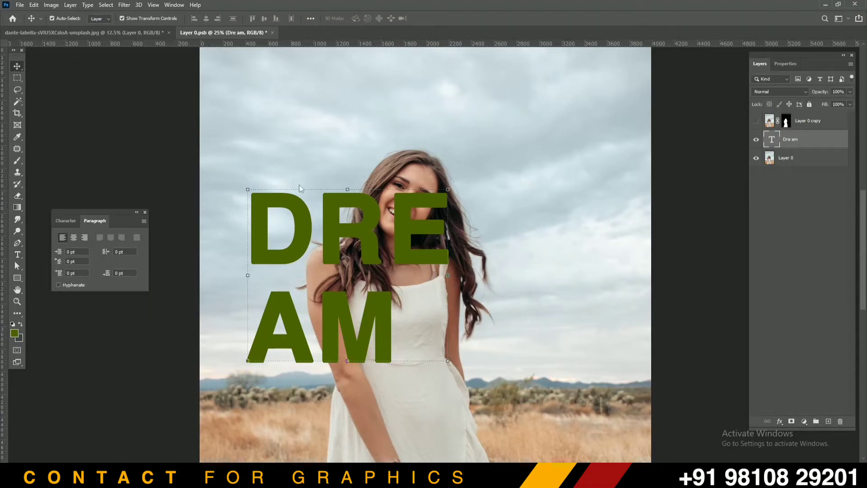
click(74, 237)
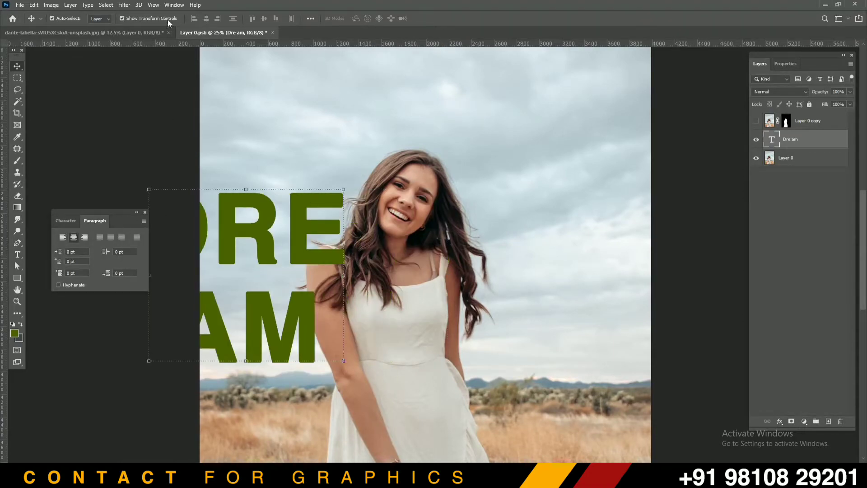
click(206, 18)
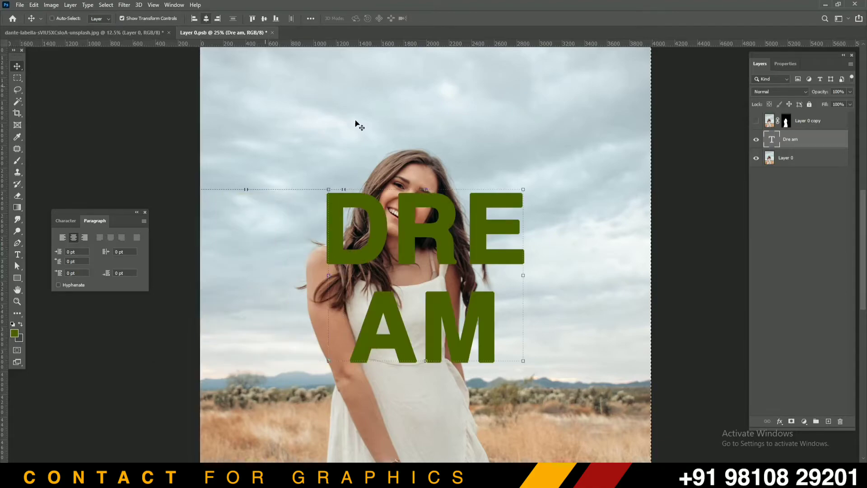
- Scale the two-line DREAM text up proportionally to about 186% so it nearly spans the photo's width
key(ctrl+minus)
key(ctrl+minus)
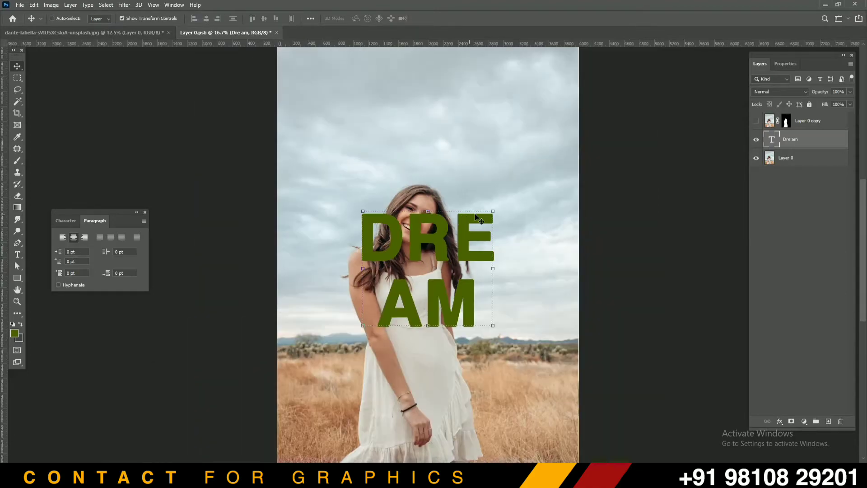
click(481, 220)
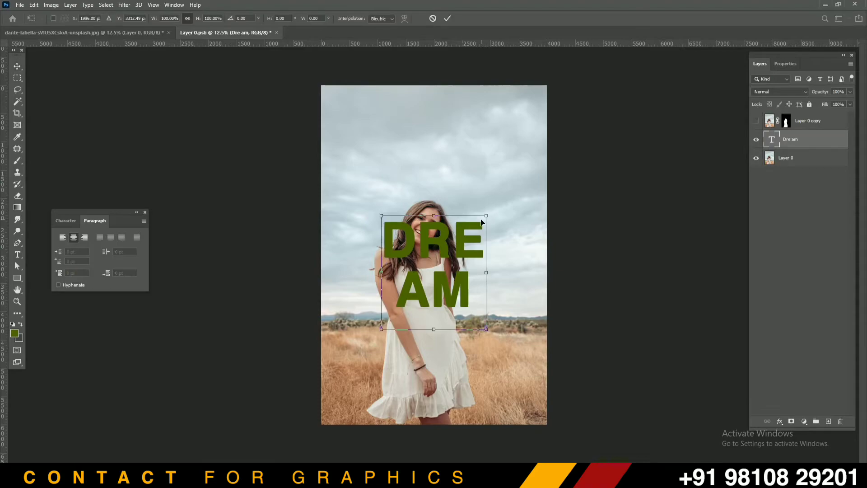
drag(486, 213, 544, 153)
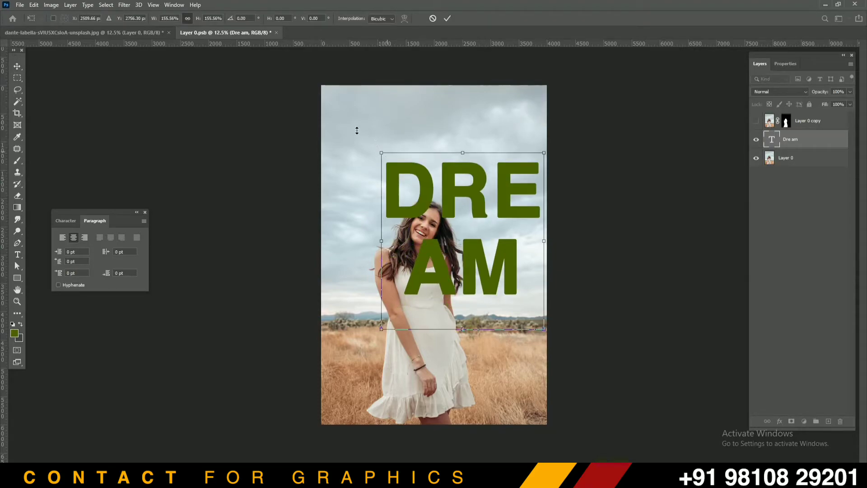
drag(379, 153, 378, 152)
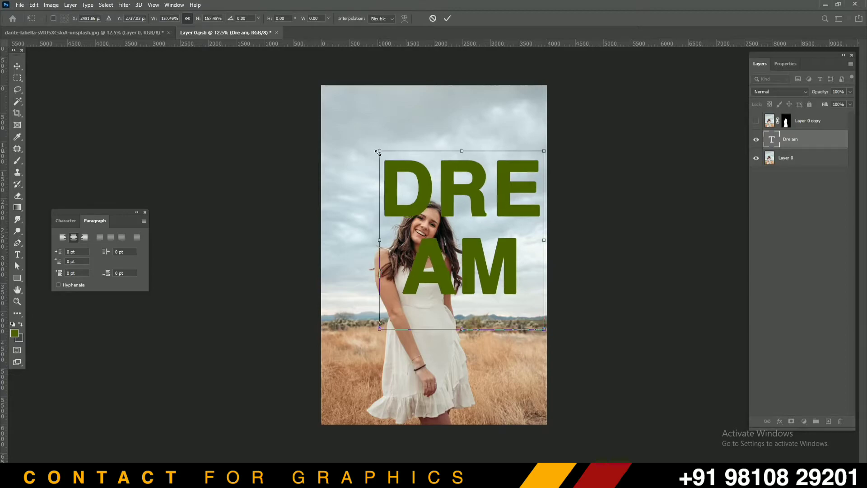
drag(342, 128, 342, 128)
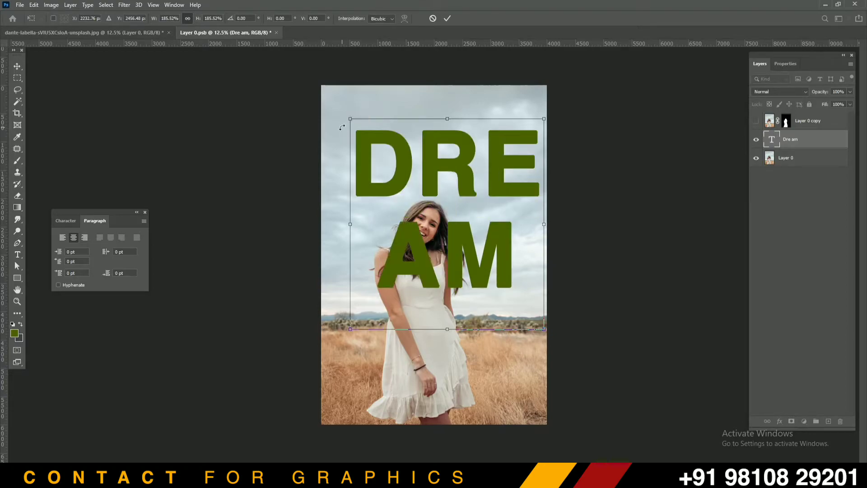
key(Return)
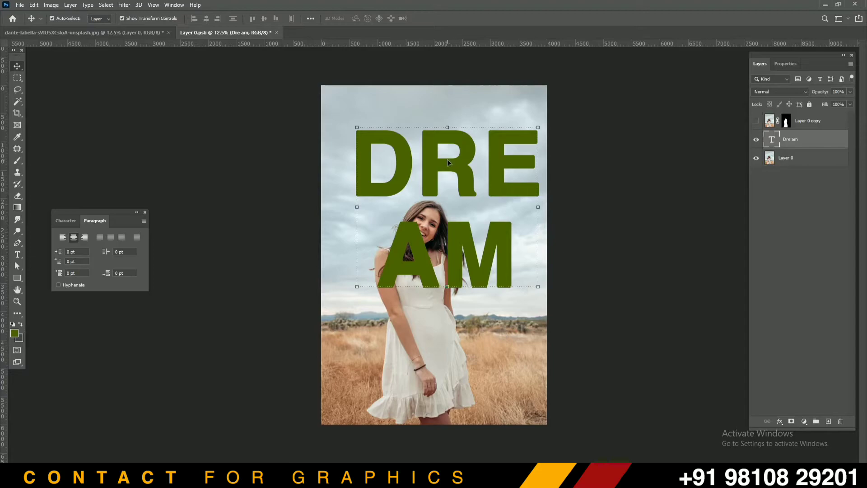
- Move the enlarged text sideways and align it to the horizontal centre of the whole canvas
drag(433, 166, 418, 166)
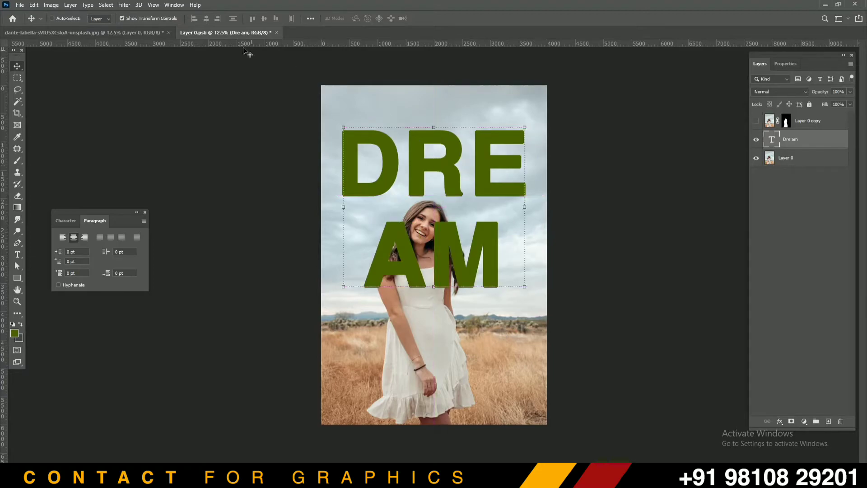
key(ctrl+a)
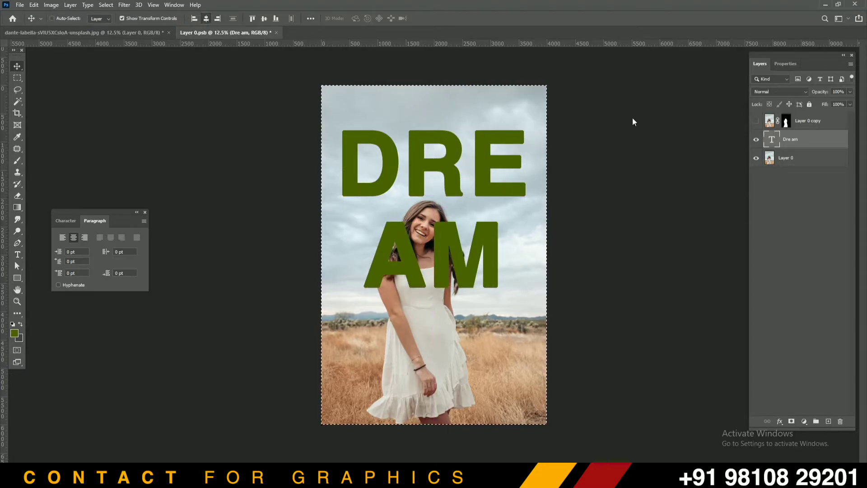
key(ctrl+d)
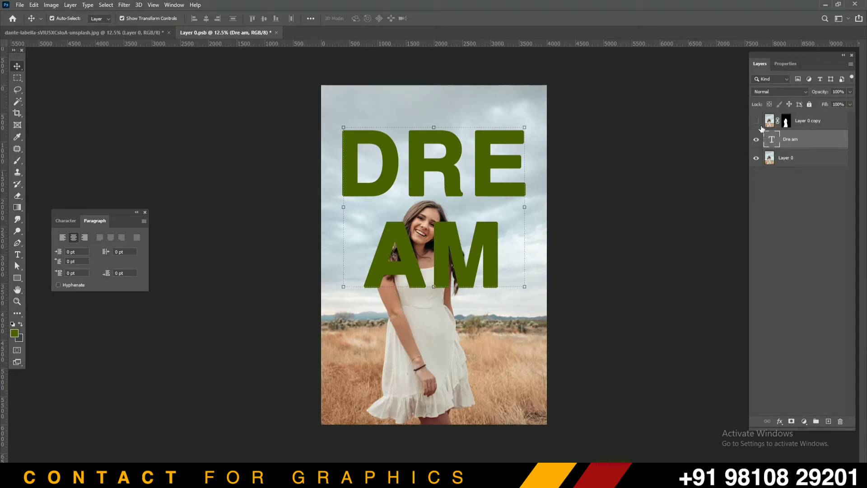
- Show the masked Layer 0 copy and move the text up so AM sits behind the woman's head
click(757, 121)
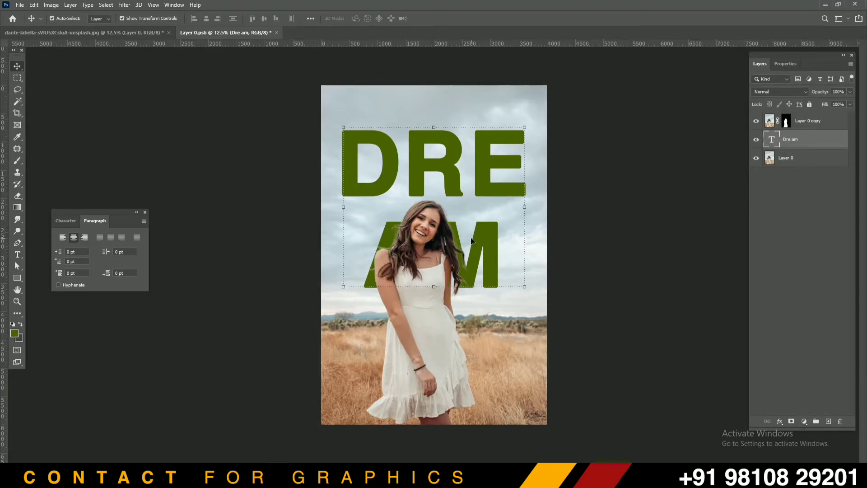
drag(476, 242, 467, 219)
click(512, 105)
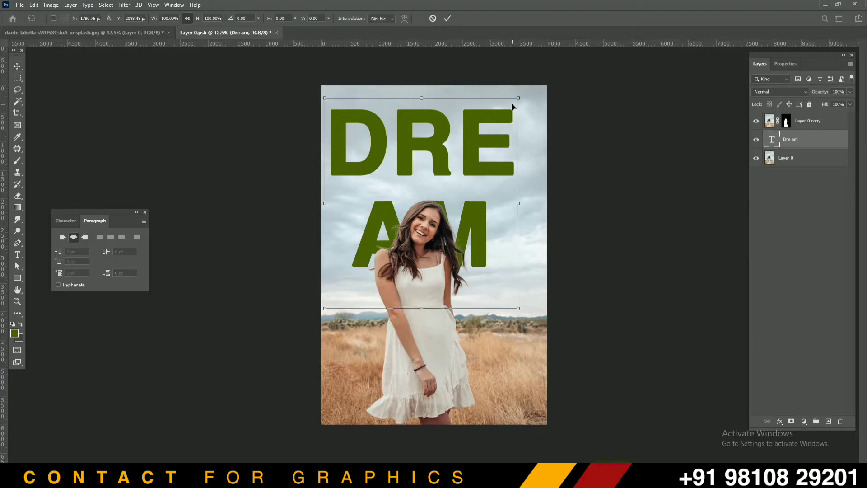
key(Return)
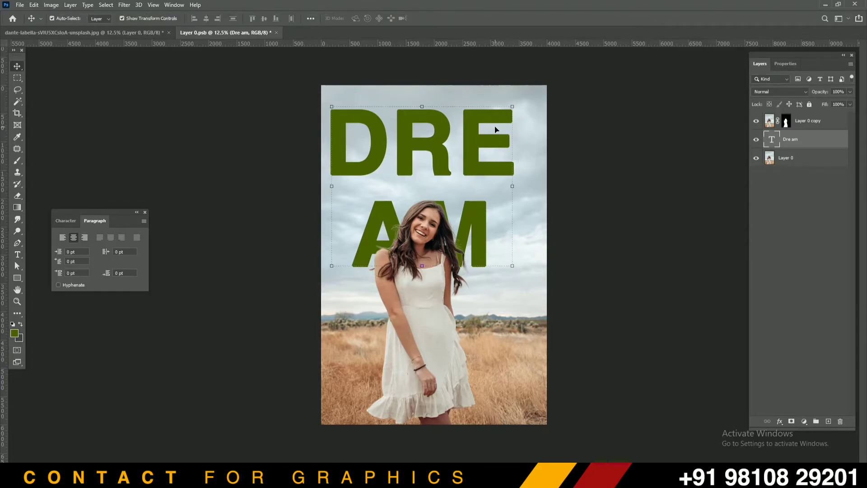
- Scale the DREAM text down to about 78% and position it above and behind the woman's head
click(512, 104)
drag(518, 99, 483, 128)
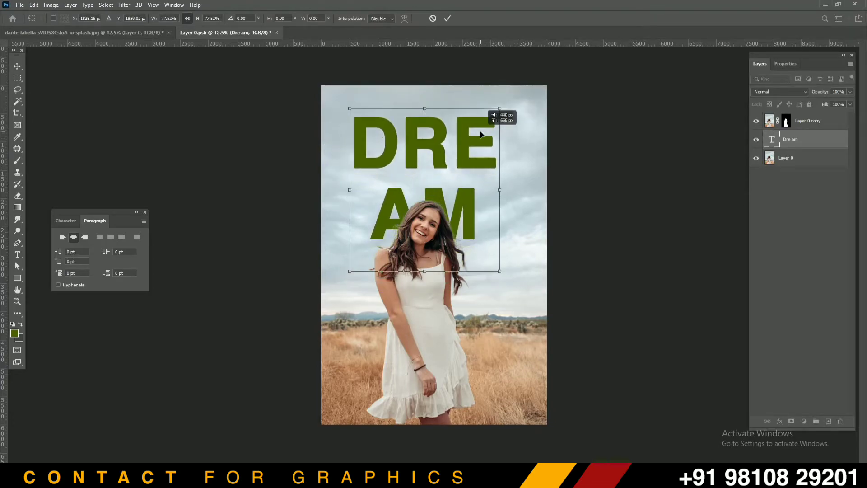
key(Return)
- Centre the reduced text horizontally on the canvas and save the smart object contents
key(ctrl+a)
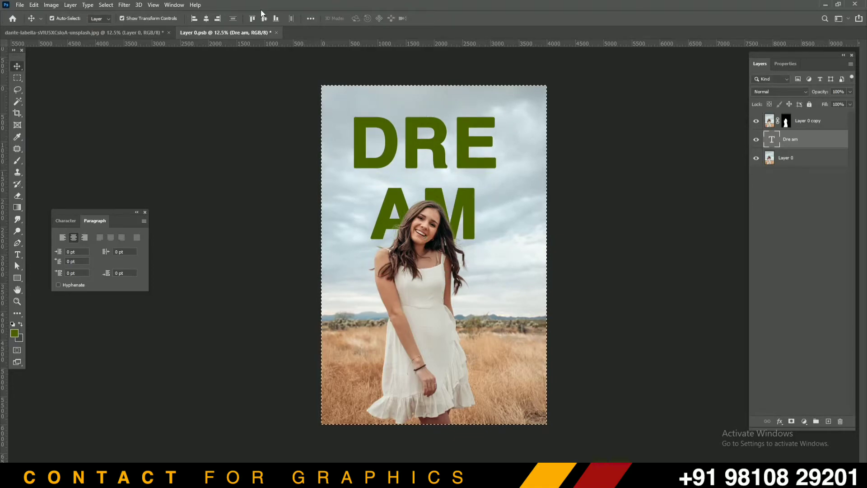
click(206, 19)
key(ctrl+d)
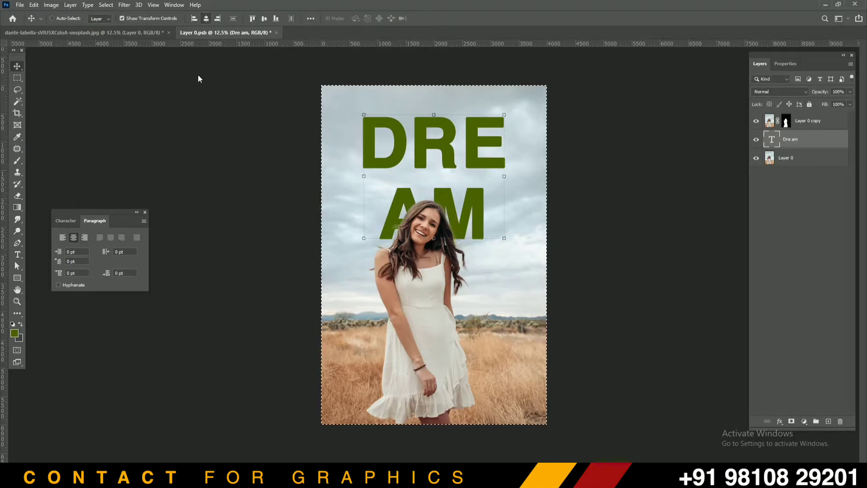
key(ctrl+s)
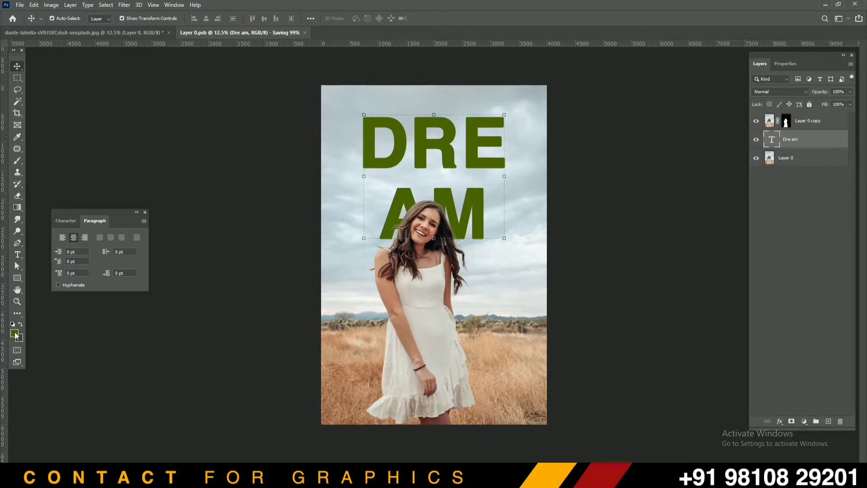
- Sample the foreground colour from the dry grass, deepen it to brown-orange 964e00, and fill the DREAM text with it
click(15, 333)
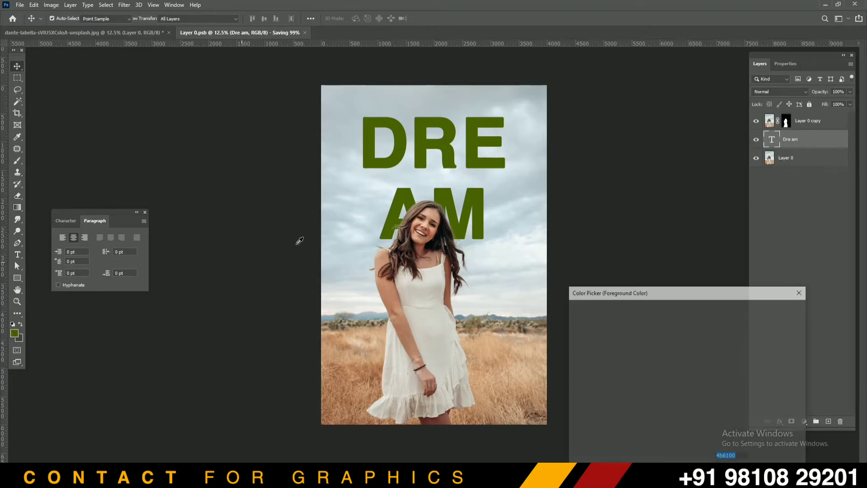
click(454, 247)
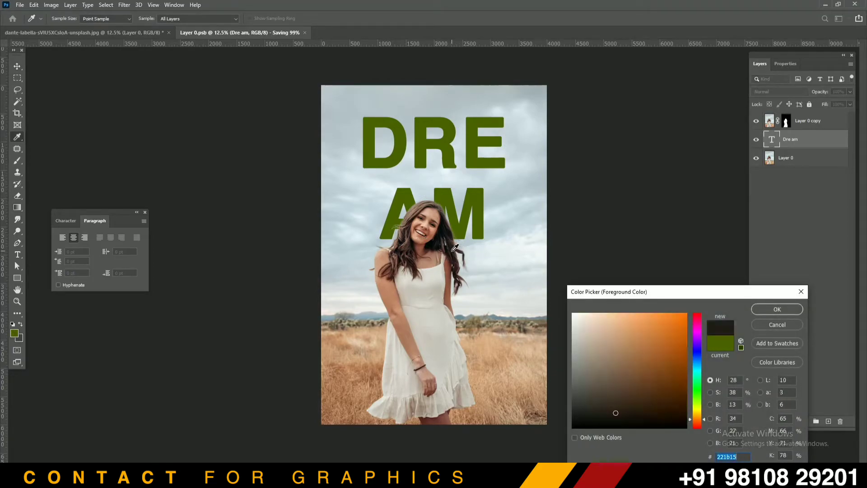
click(493, 370)
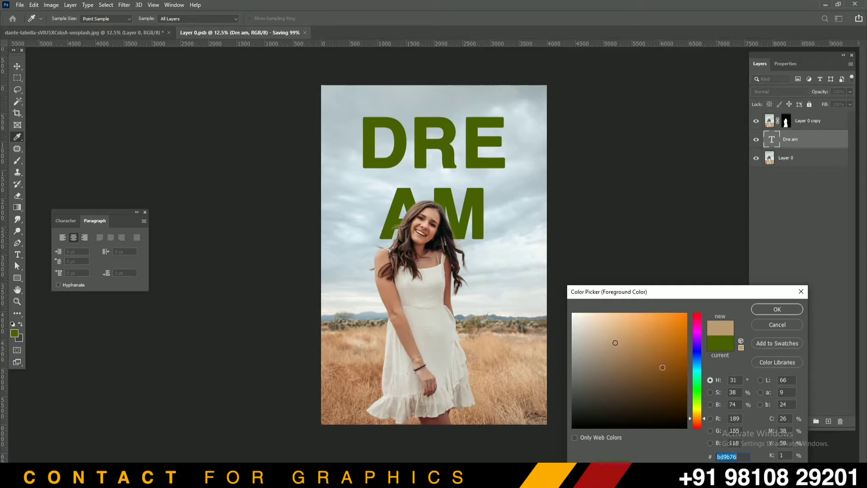
drag(668, 369, 696, 359)
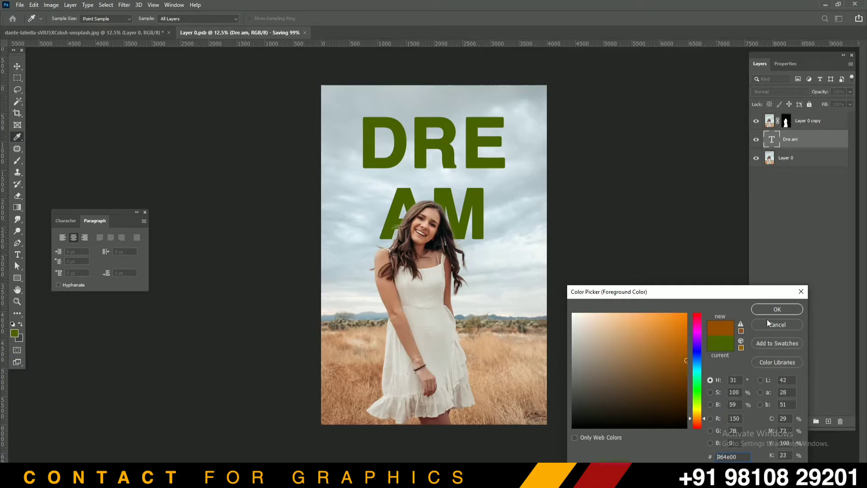
click(776, 309)
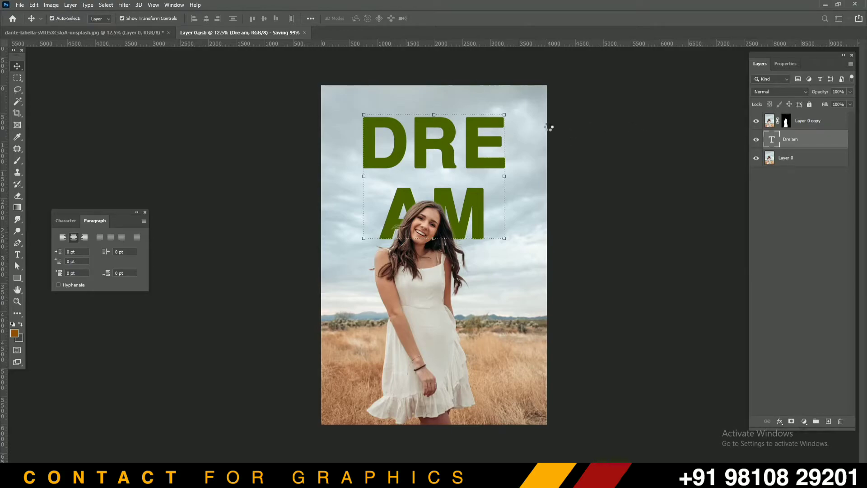
key(alt+BackSpace)
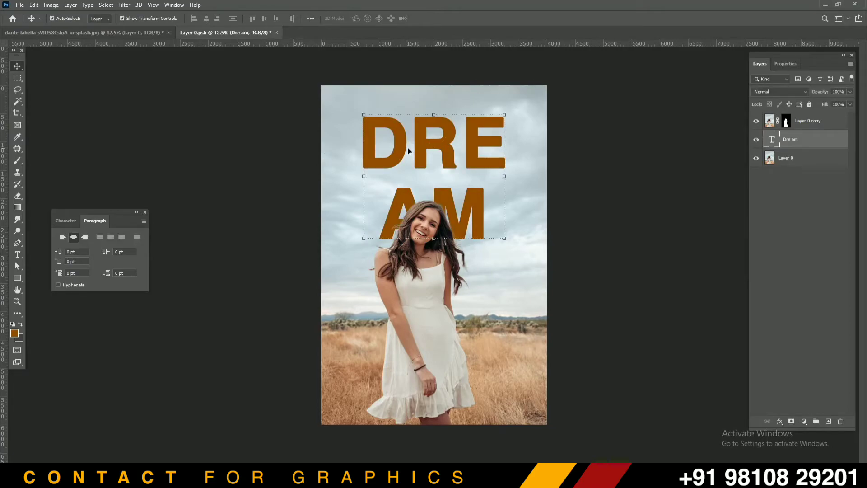
key(ctrl+plus)
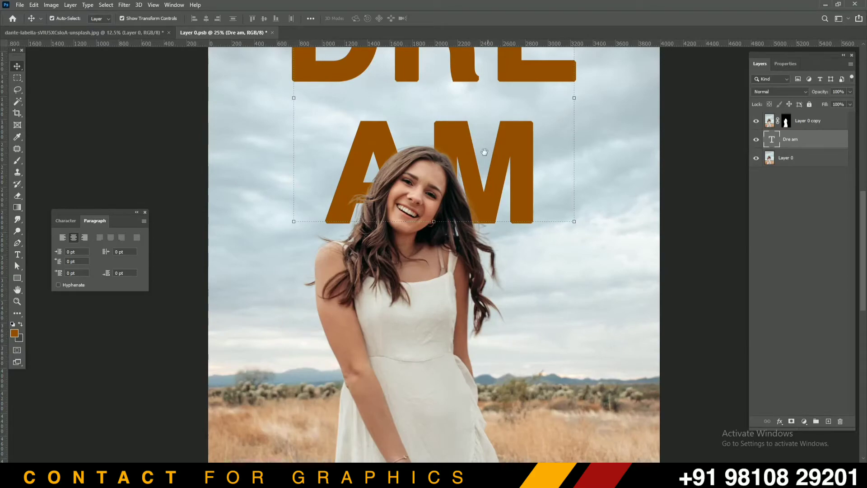
- Add a drop shadow to the masked Layer 0 copy, cast at a -115° angle and 51 px distance
drag(485, 153, 438, 225)
click(385, 251)
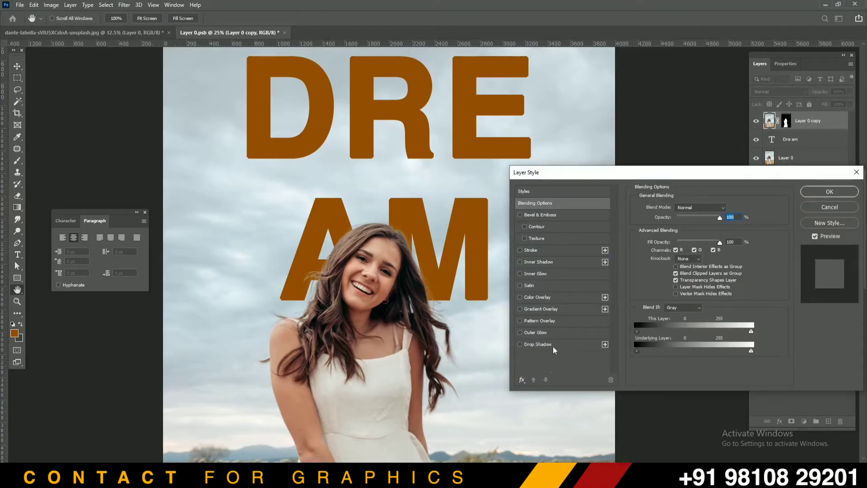
click(543, 344)
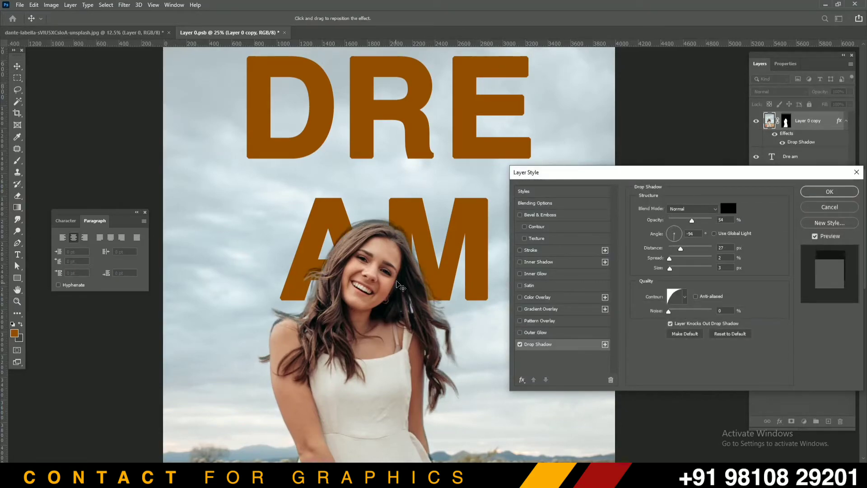
drag(397, 285, 398, 285)
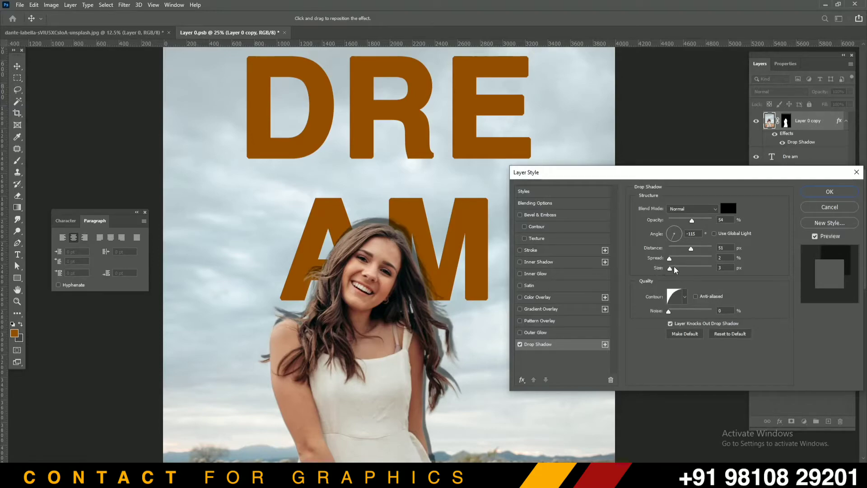
- Set the drop shadow's distance to 0 px and its size to 26 px
mouse_move(674, 269)
mouse_down()
mouse_move(679, 248)
mouse_move(674, 270)
mouse_move(683, 270)
mouse_move(669, 249)
mouse_move(675, 266)
mouse_up()
double_click(727, 267)
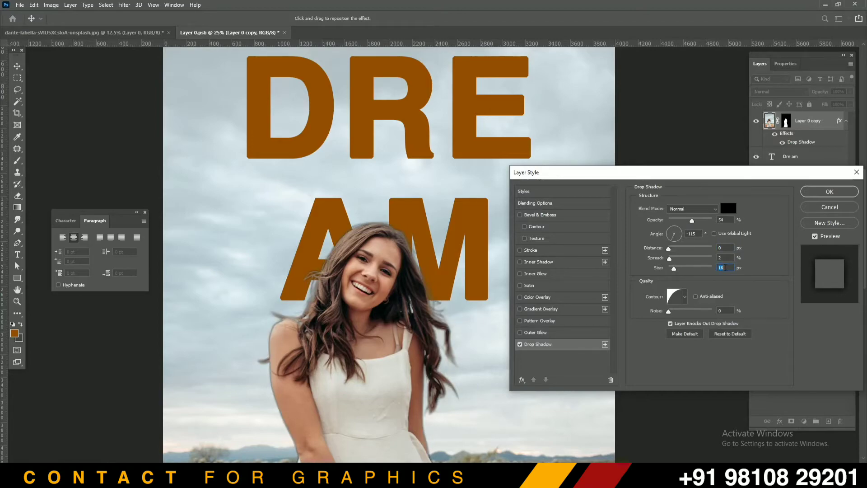
key(Up)
key(Up)
key(Up)
key(Up)
key(Up)
key(Up)
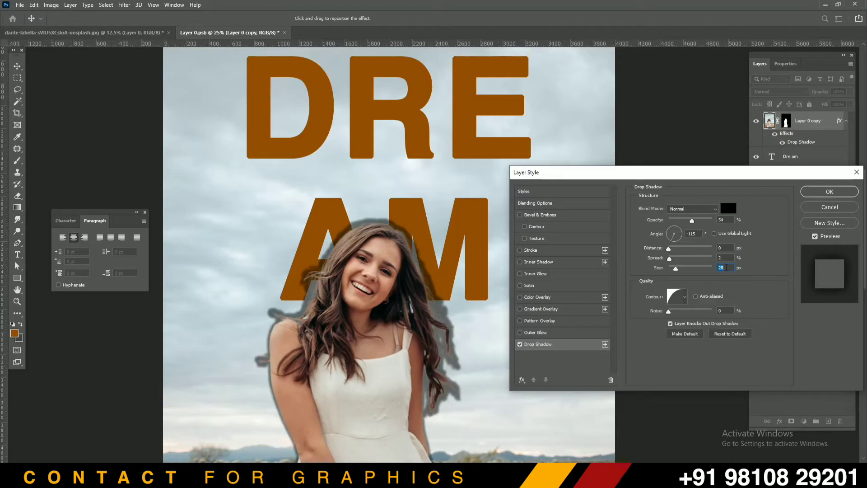
key(Down)
key(Down)
- Set the drop shadow's opacity to 22%, distance to 20 px and size to 24 px, and apply the layer style
drag(692, 222, 679, 223)
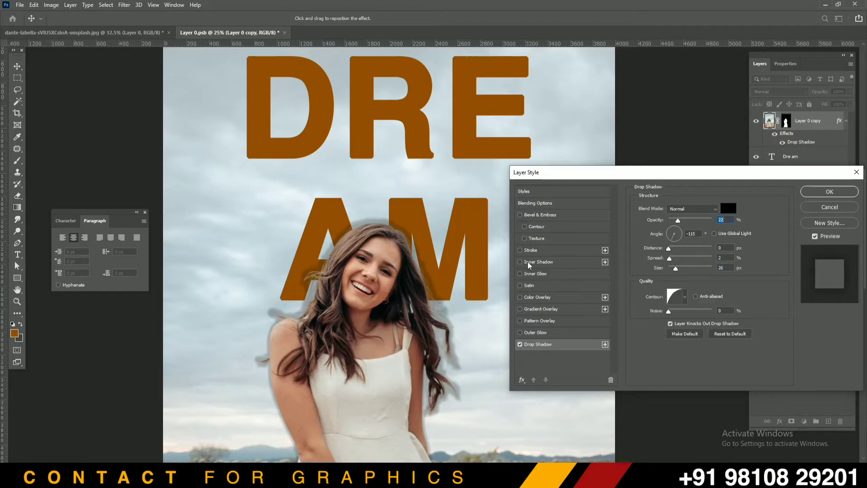
drag(675, 268, 677, 250)
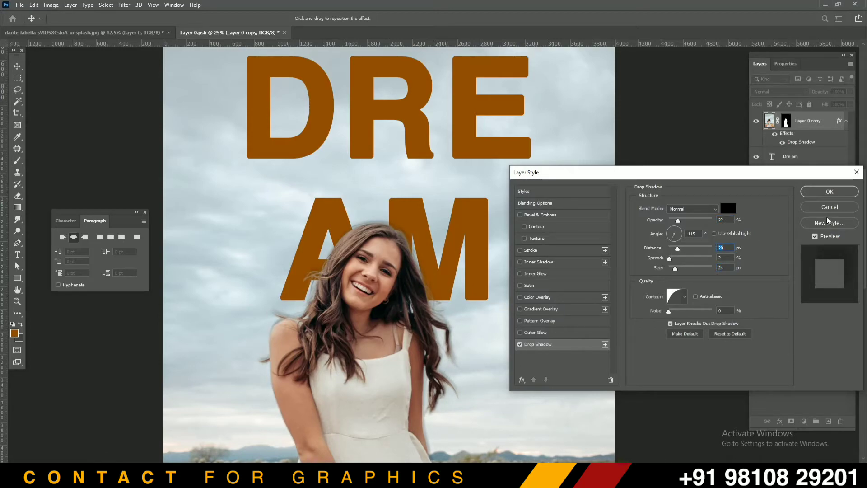
click(812, 190)
- Scale the DREAM text up to about 108%, extending it towards the canvas's upper right corner
key(ctrl+minus)
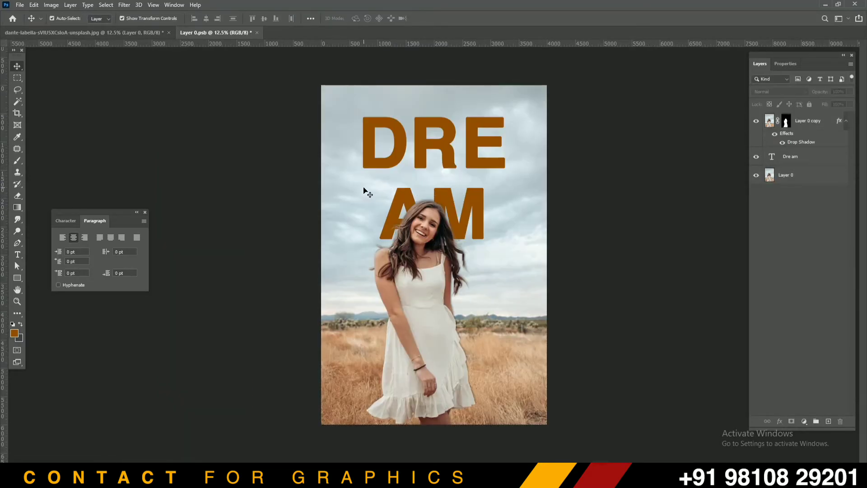
click(450, 129)
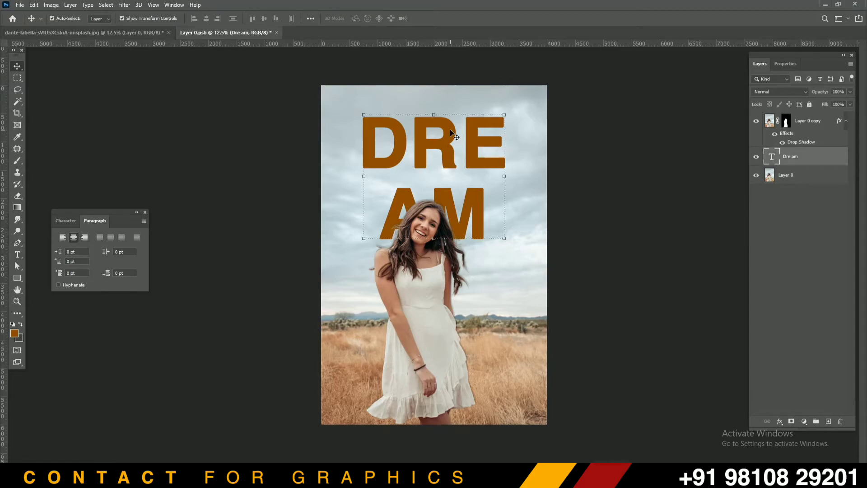
key(ctrl+t)
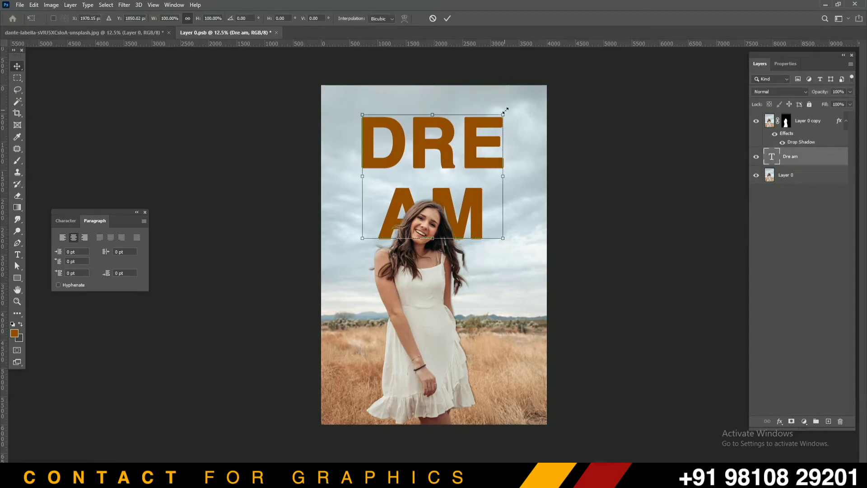
drag(508, 107, 520, 94)
key(ctrl+z)
key(Return)
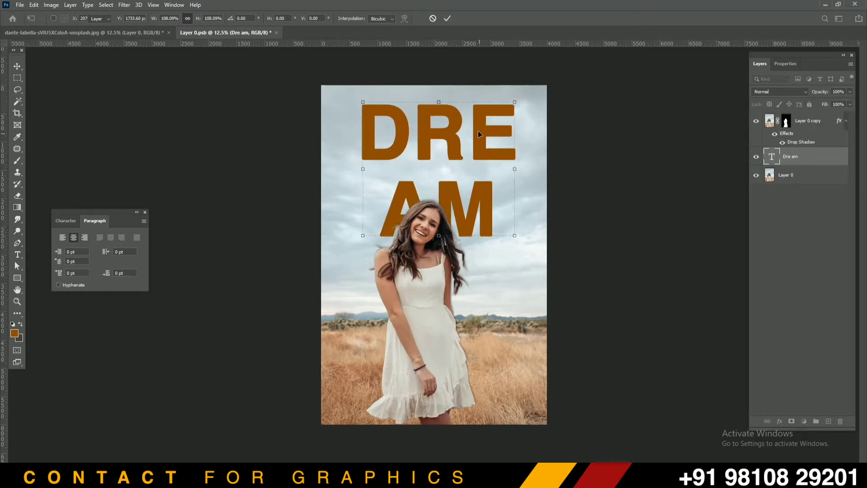
- Centre the enlarged DREAM text horizontally on the whole canvas and clear the selection
key(ctrl+a)
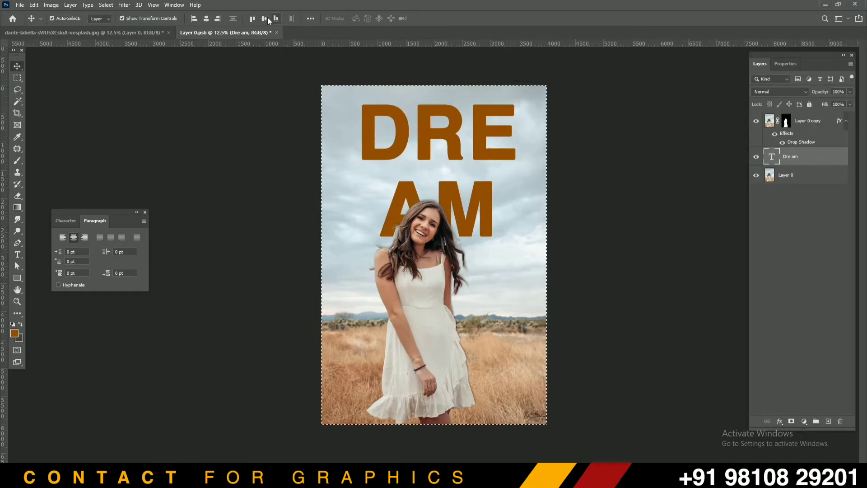
click(209, 19)
key(ctrl+d)
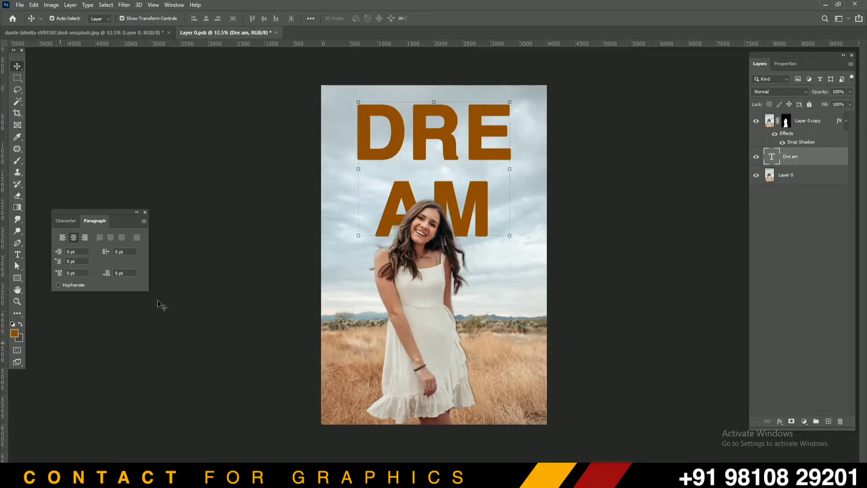
- Recolour the DREAM text to dark teal 065f6a and deselect the text layer
click(73, 221)
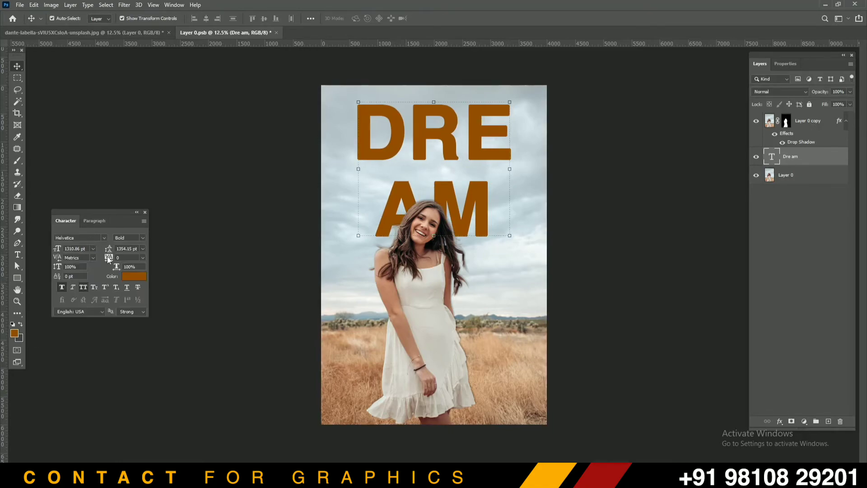
click(136, 276)
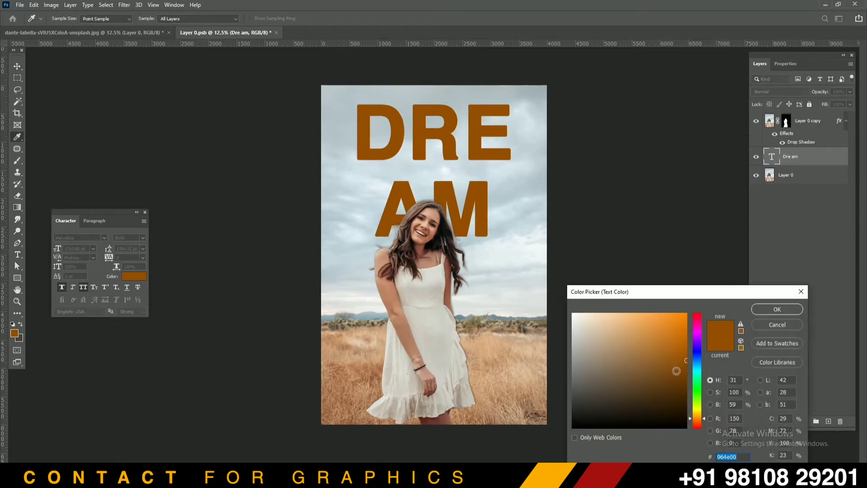
click(698, 381)
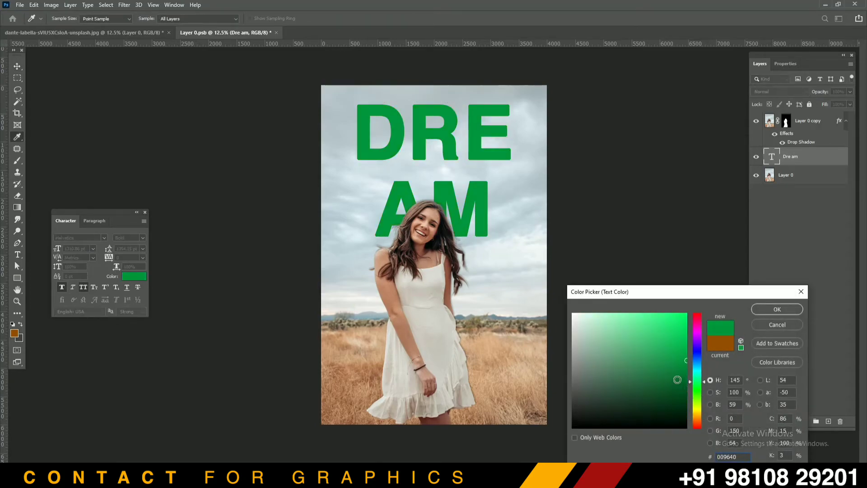
drag(699, 382, 697, 370)
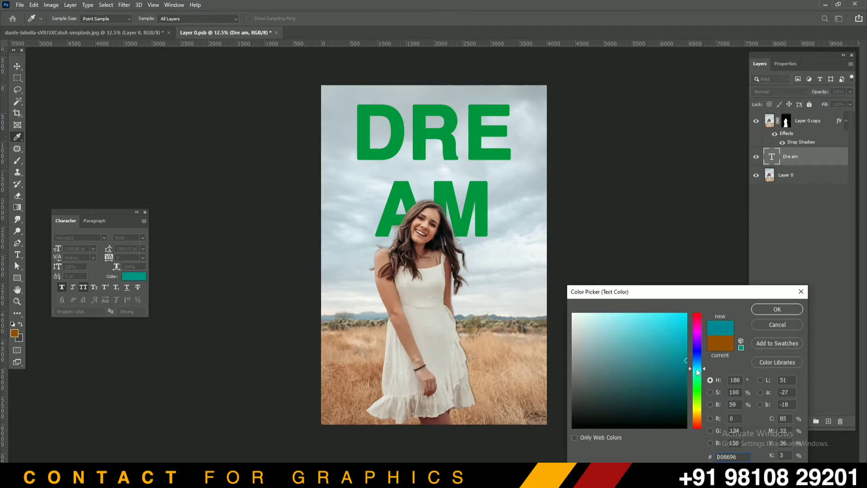
click(687, 390)
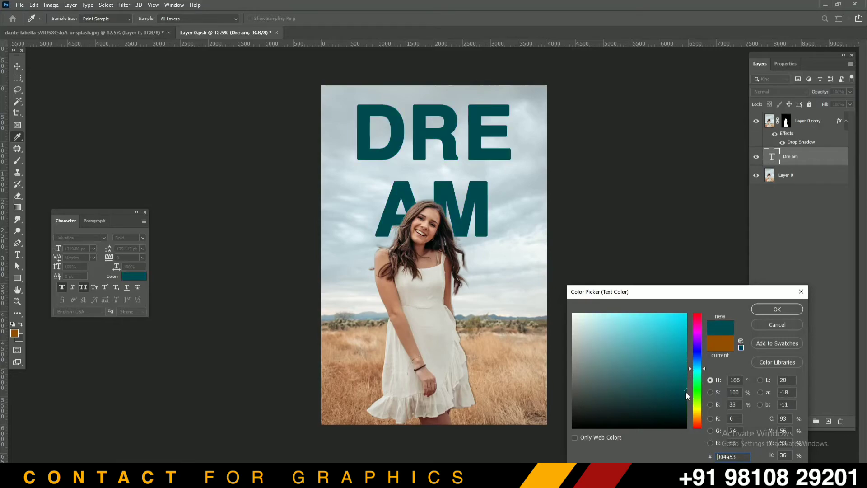
drag(686, 390, 681, 380)
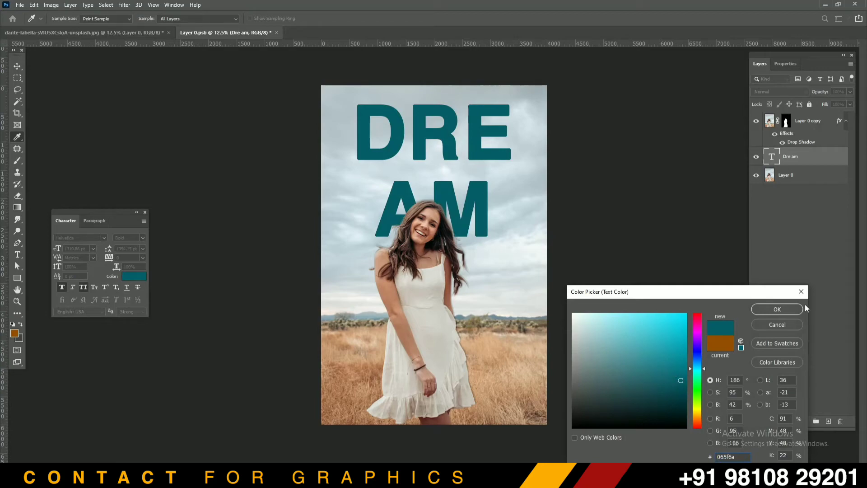
click(777, 312)
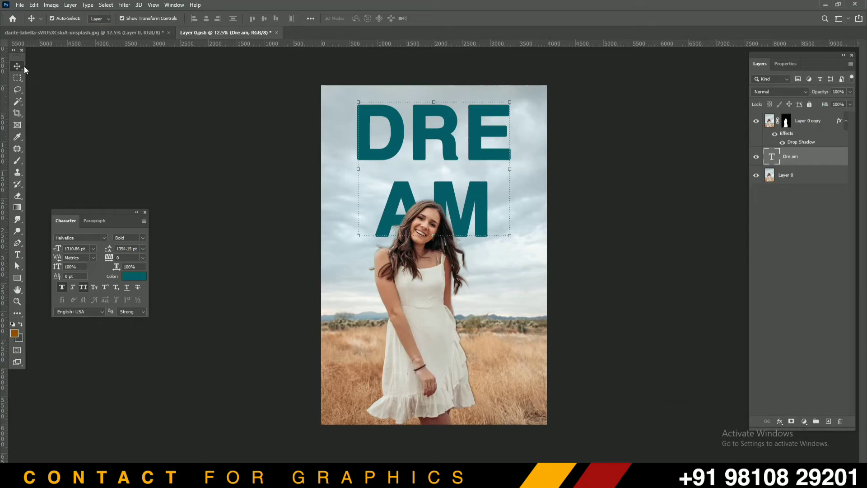
click(248, 109)
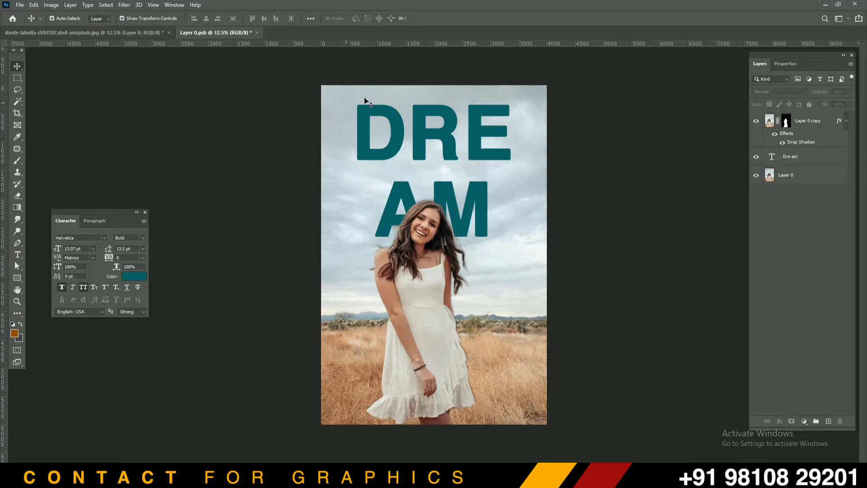
- Inspect the lettering around the woman's head up close and save the smart object contents
key(ctrl+plus)
key(ctrl+plus)
key(ctrl+plus)
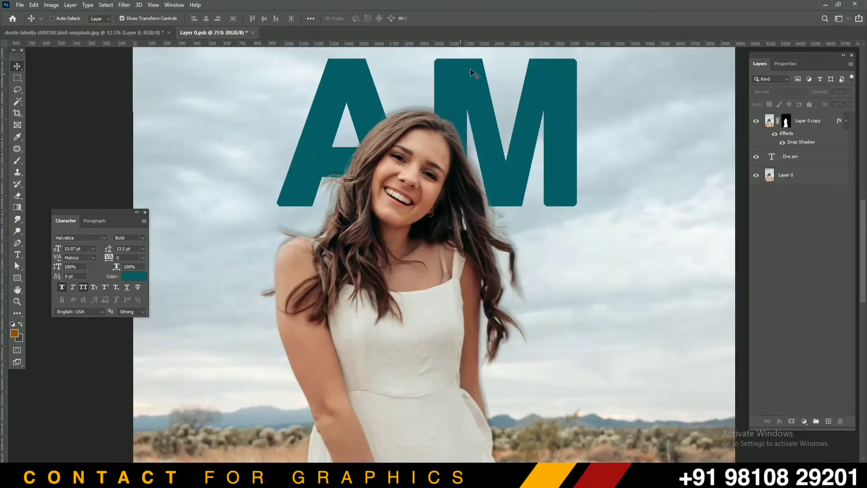
drag(485, 83, 504, 223)
drag(508, 294, 487, 278)
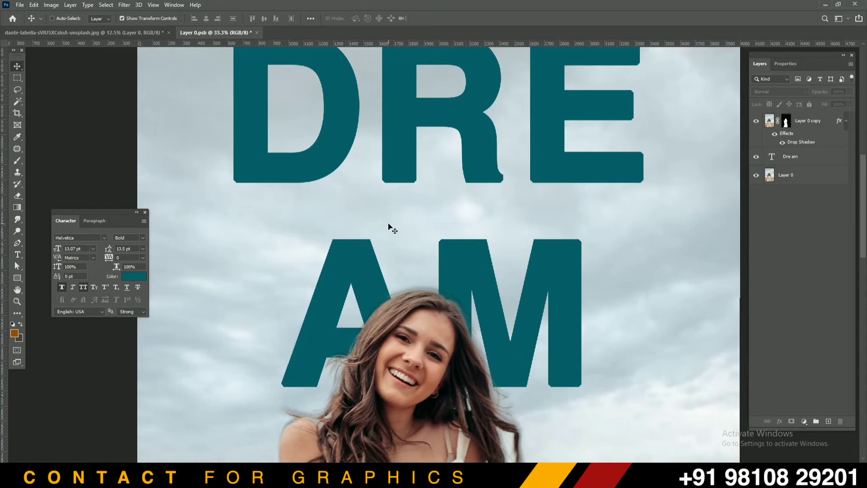
key(ctrl+s)
key(ctrl+shift+s)
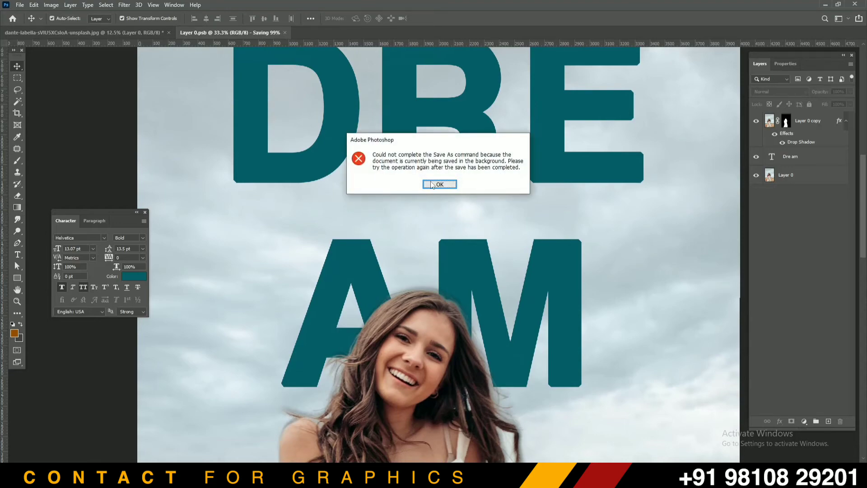
click(429, 181)
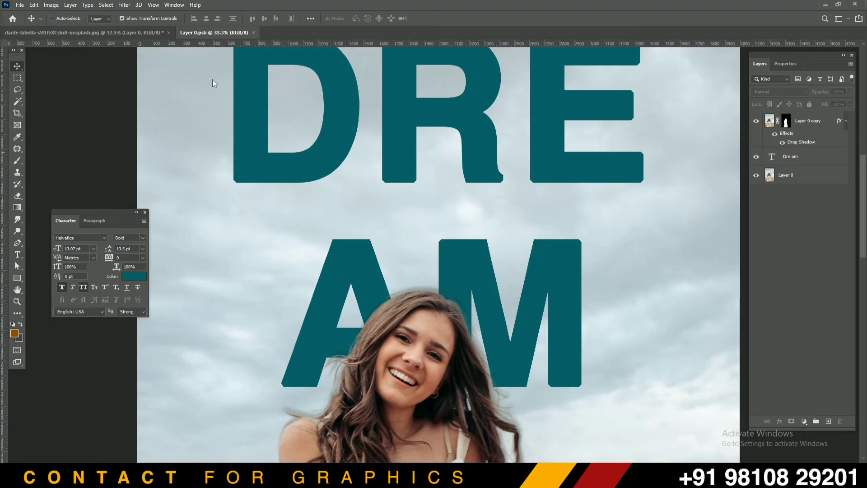
- Save the composition as the Photoshop PSD file Layer 0 on Local Disk (E:)
key(ctrl+shift+s)
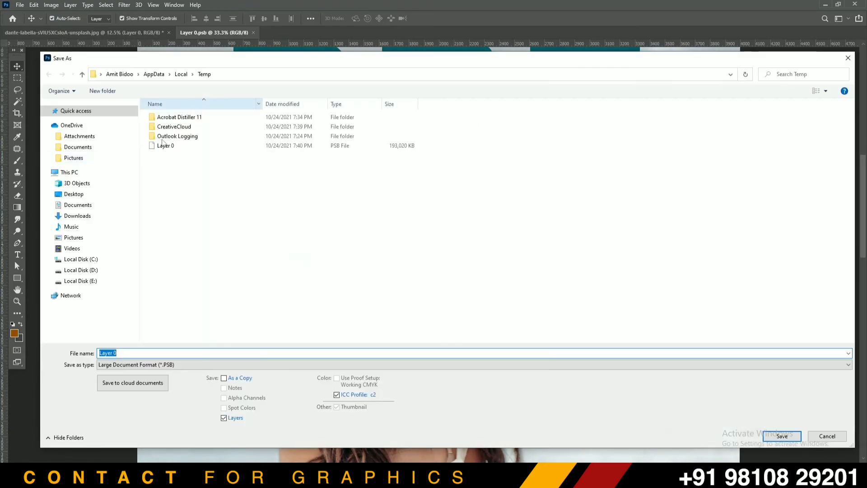
scroll(136, 271, down, 2)
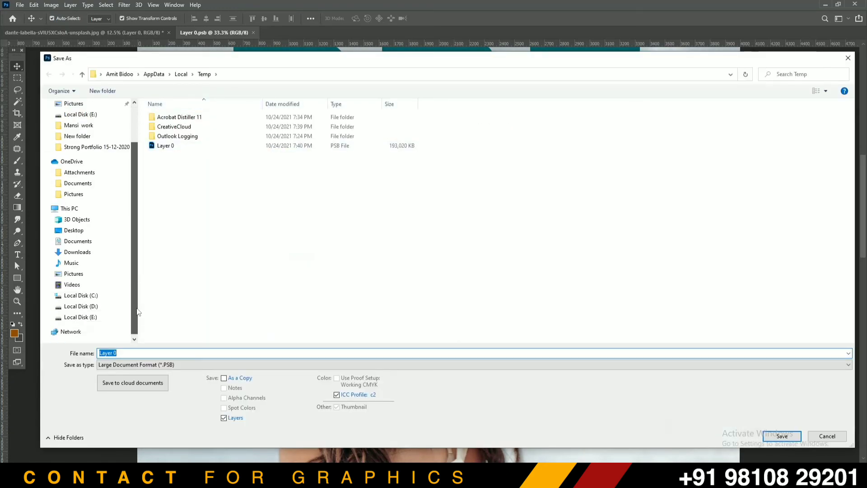
click(111, 319)
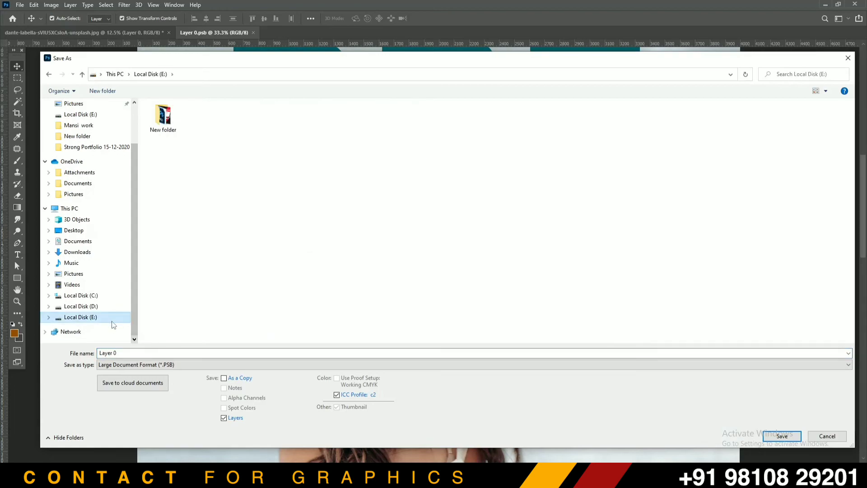
click(149, 371)
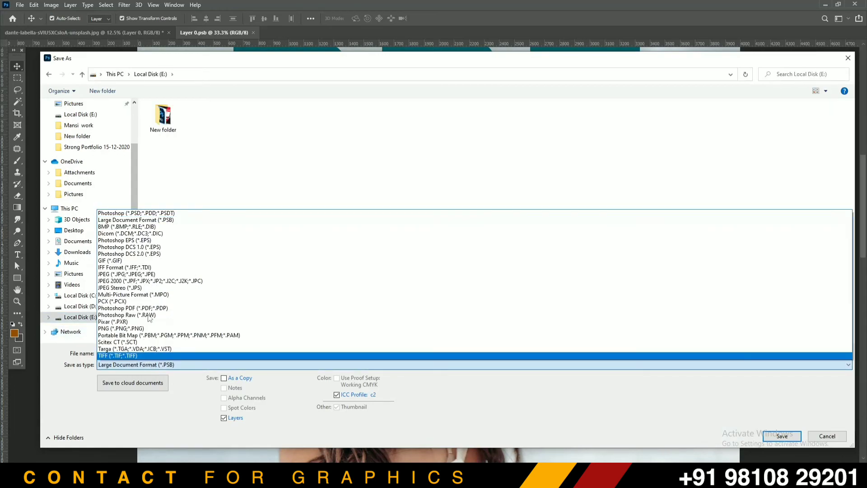
click(149, 214)
key(Return)
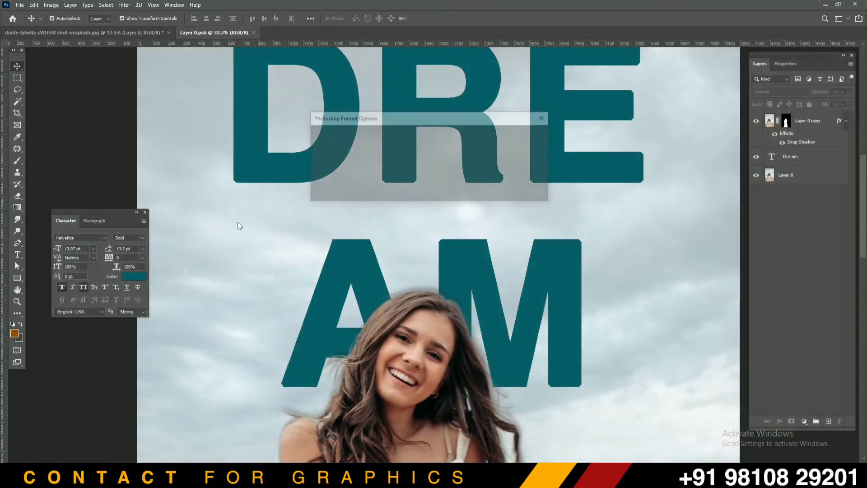
key(Return)
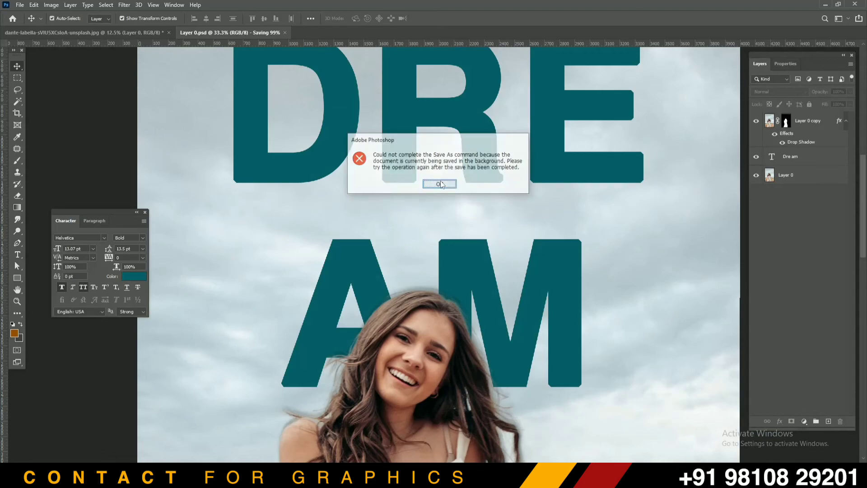
click(440, 183)
- Save a JPEG copy of the composition as Layer 0 on Local Disk (E:) with Maximum quality 12 and Progressive format
key(shift+ctrl+s)
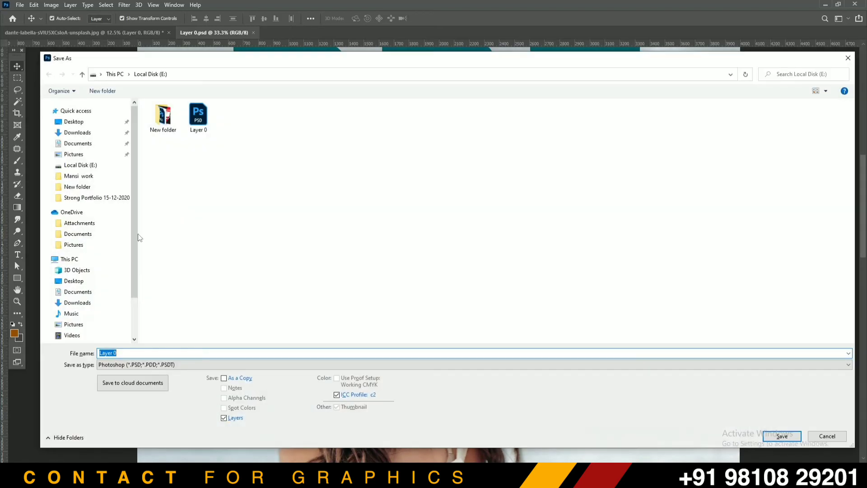
scroll(131, 336, down, 1)
click(133, 364)
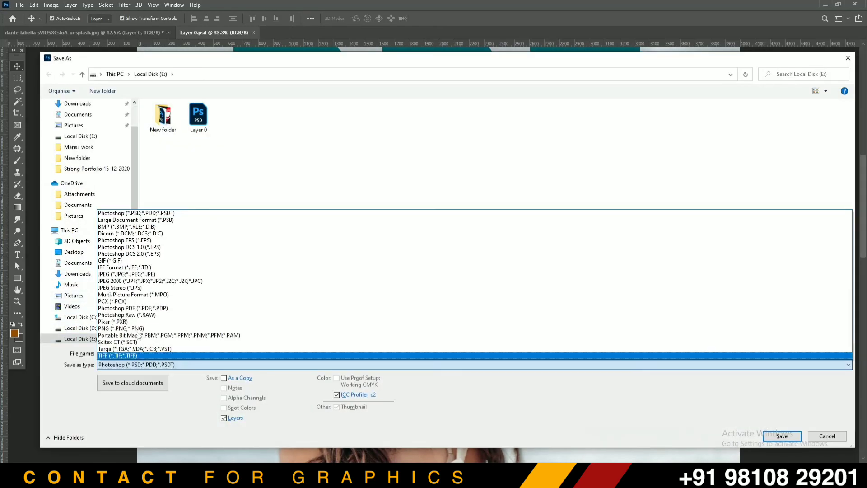
click(143, 273)
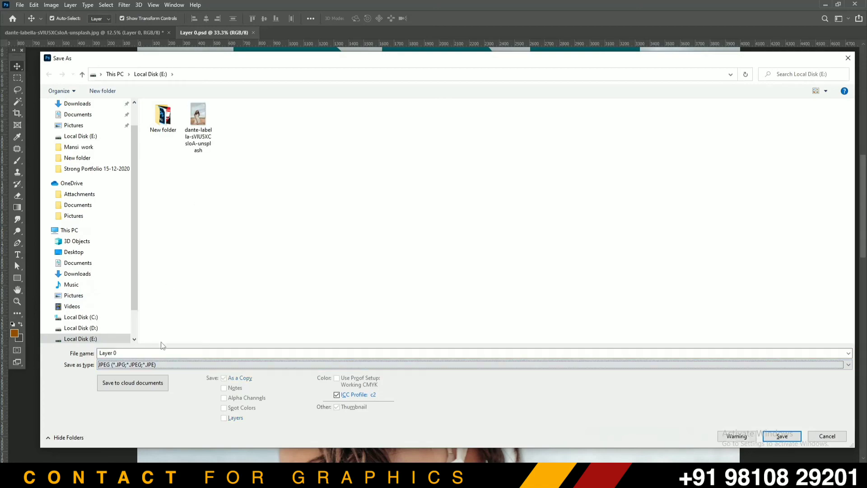
click(136, 351)
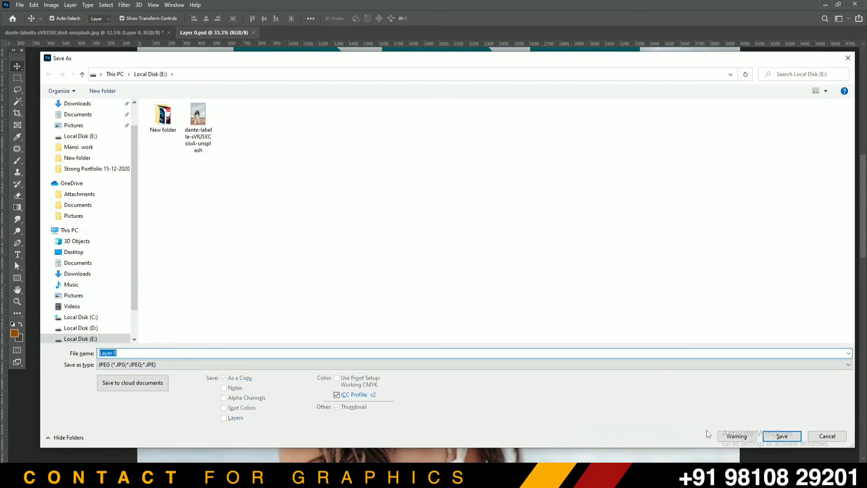
click(786, 435)
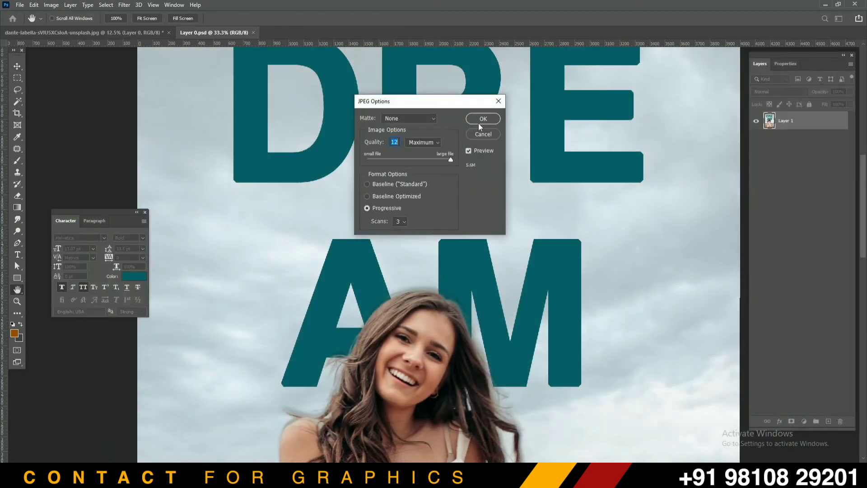
click(482, 119)
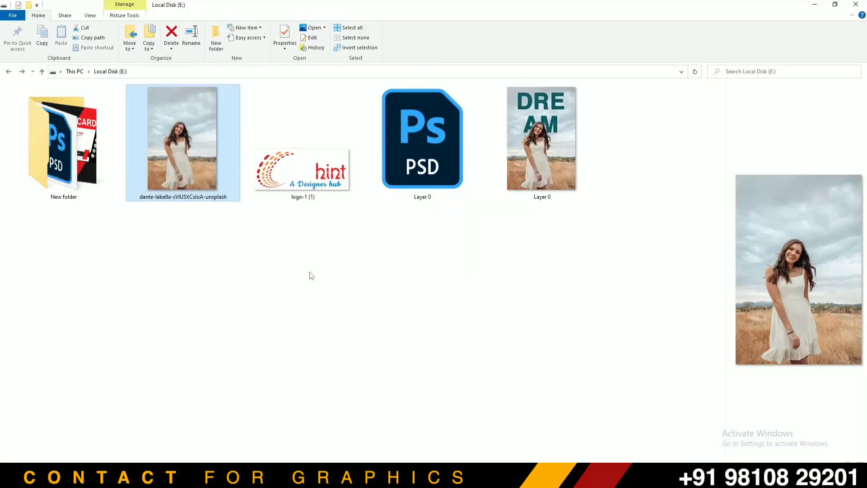
- Switch to File Explorer, refresh the Local Disk (E:) folder, and open the original photo of the woman in Photos to examine it up close
right_click(310, 272)
click(334, 309)
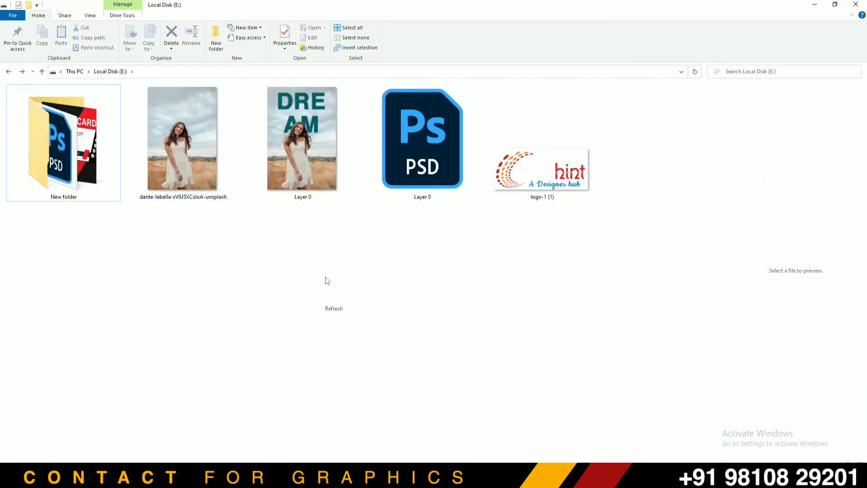
click(190, 146)
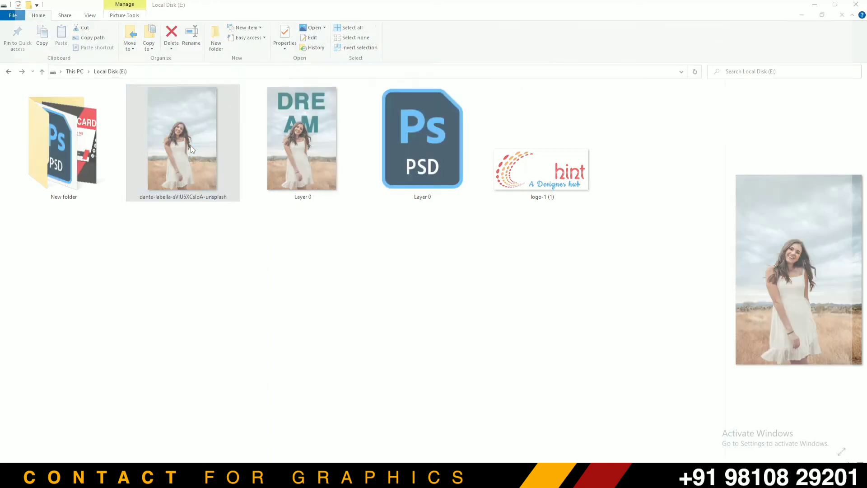
scroll(460, 150, up, 2)
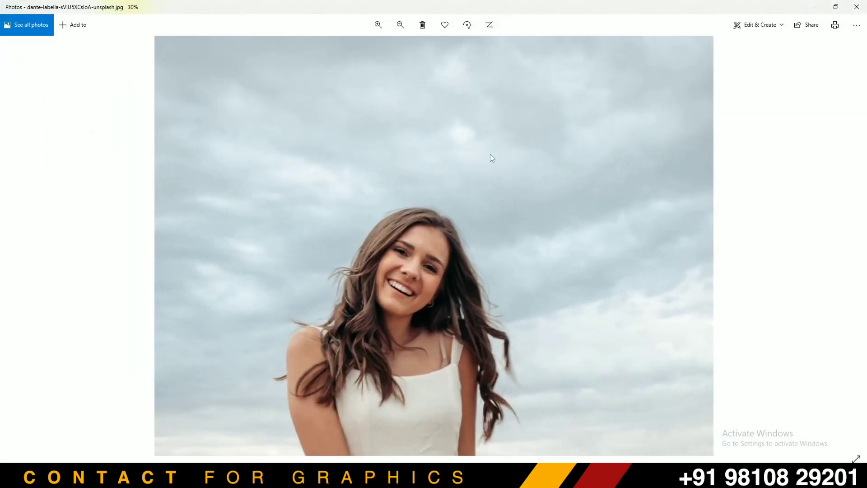
drag(490, 153, 489, 93)
scroll(489, 93, down, 2)
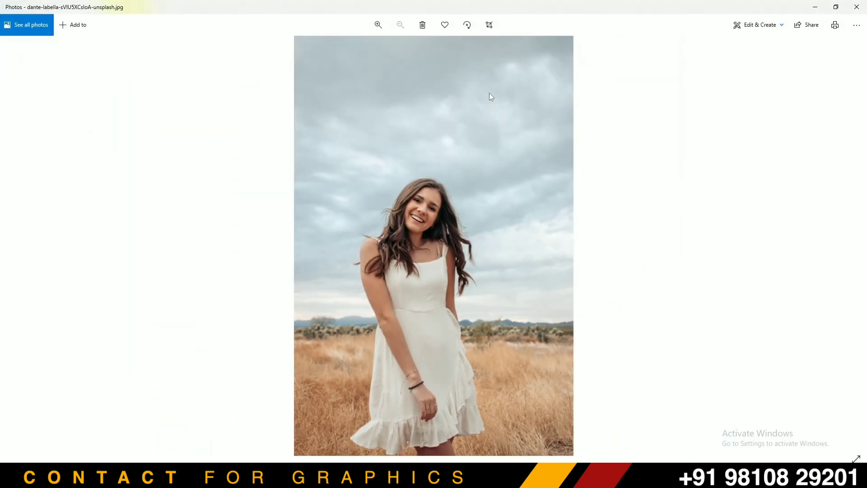
- View the exported Layer 0.jpg and examine it up close from the DREAM lettering down to the woman's dress
key(Right)
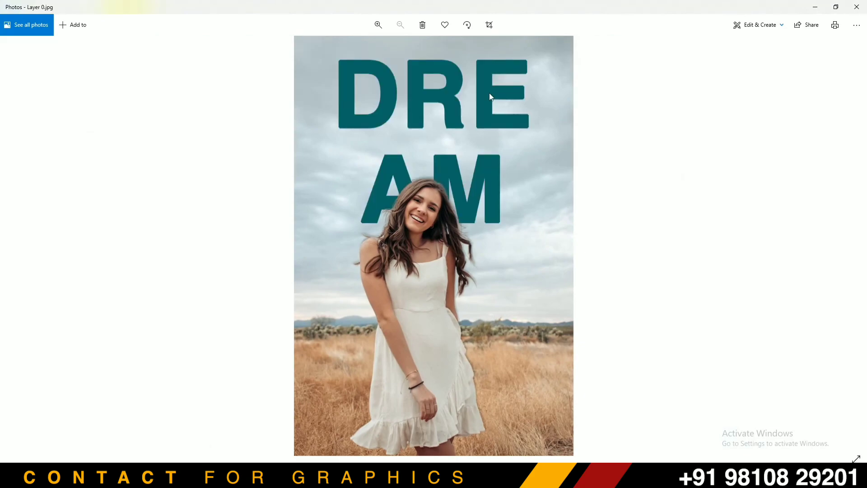
scroll(489, 93, up, 2)
mouse_move(495, 183)
mouse_down()
mouse_move(500, 220)
mouse_move(486, 207)
mouse_move(486, 78)
mouse_up()
drag(500, 235, 491, 47)
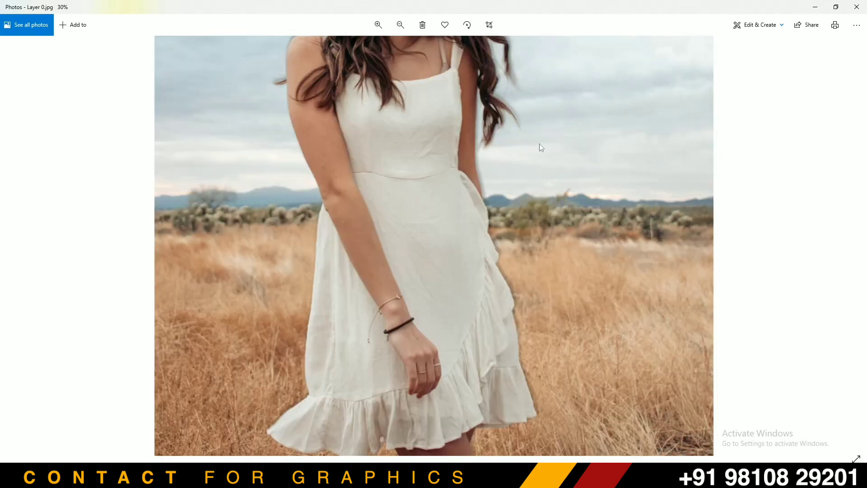
scroll(540, 144, down, 2)
- Compare the original photo with Layer 0.jpg by alternating between them, ending on the finished composition
key(Left)
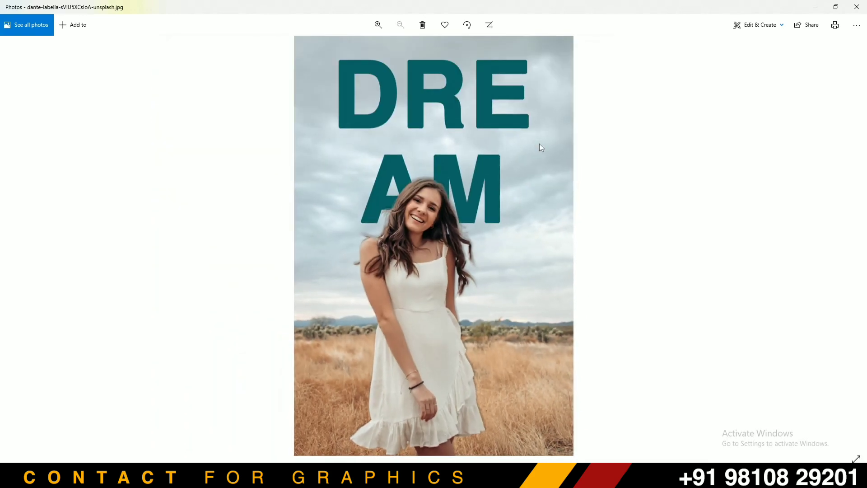
key(Right)
key(Left)
key(Right)
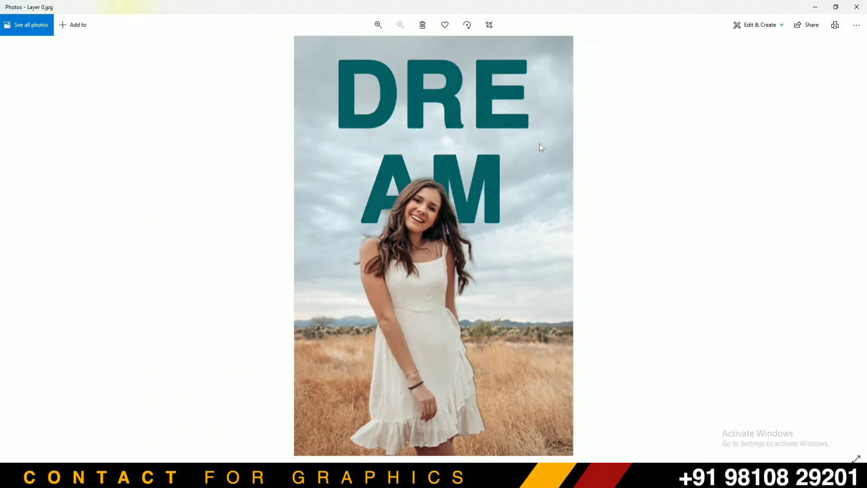